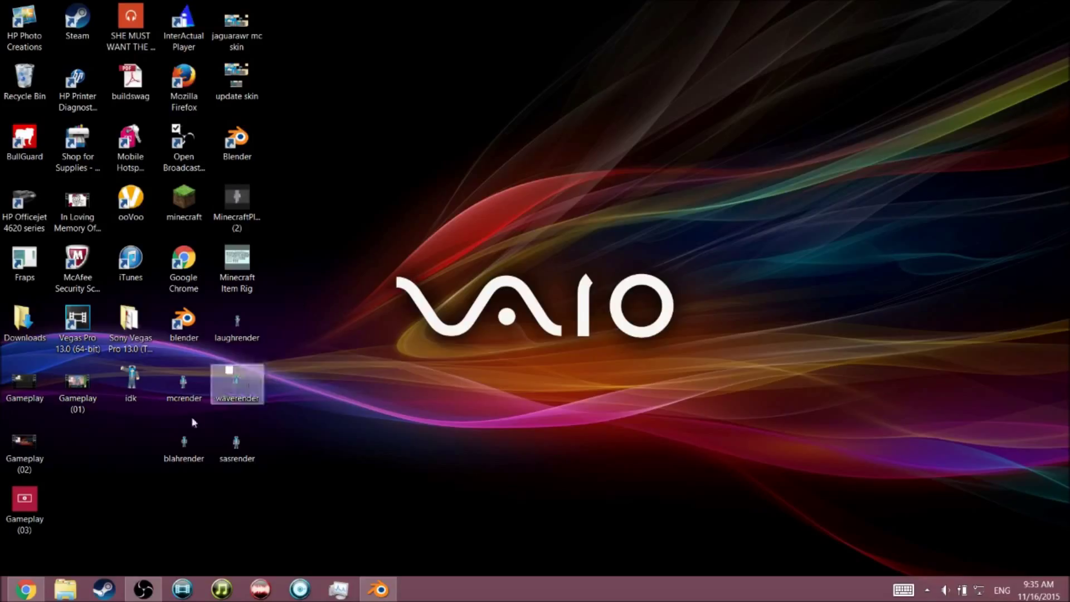
Go through blender.org's Previous Versions download page to the list of past version tags and examine the releases
left_click(36, 596)
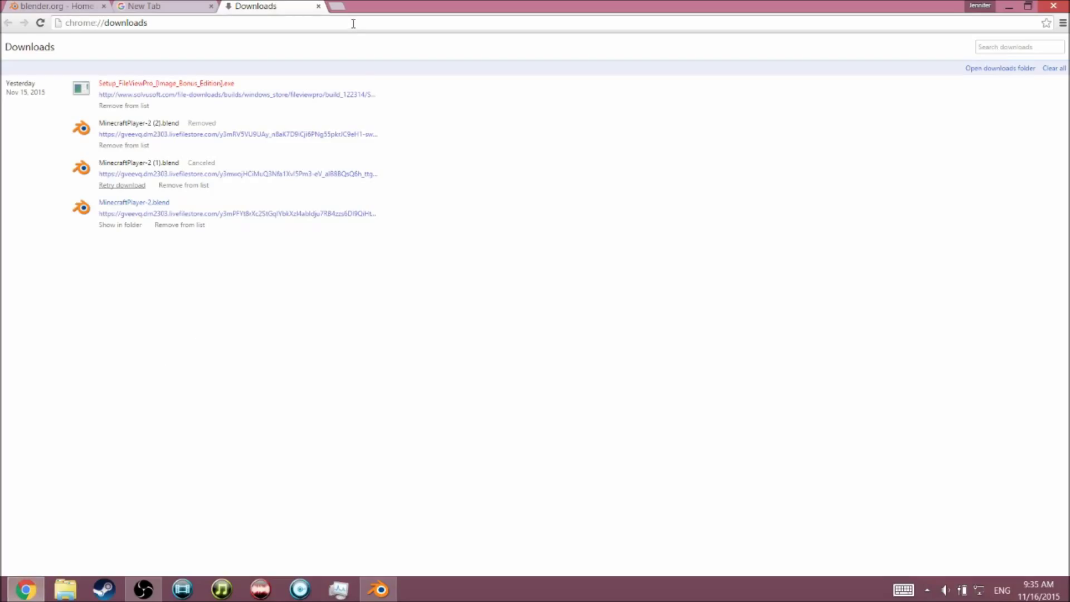
left_click(318, 6)
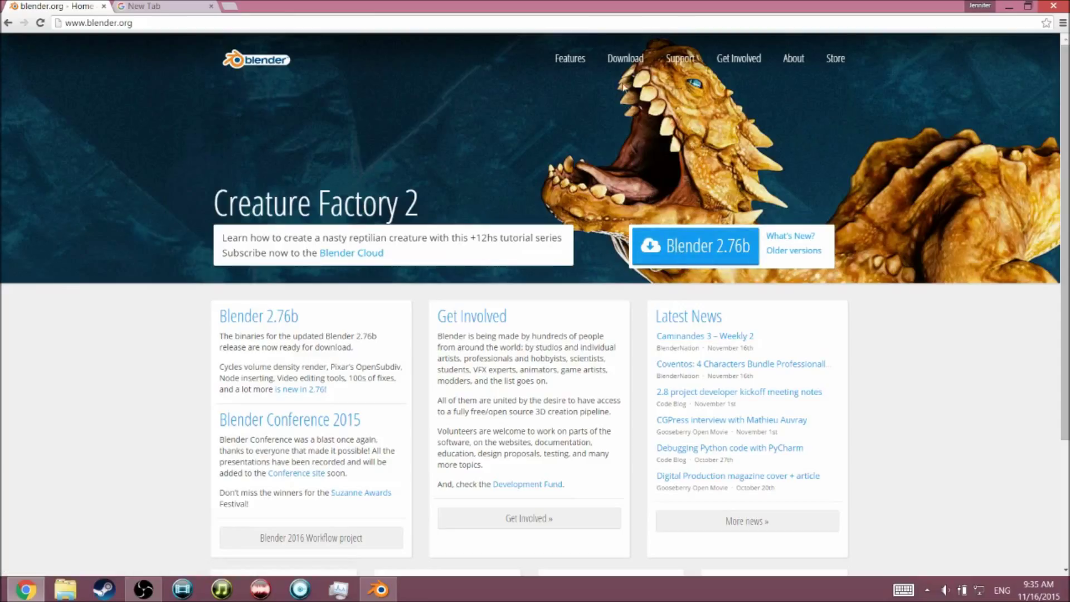
left_click(622, 66)
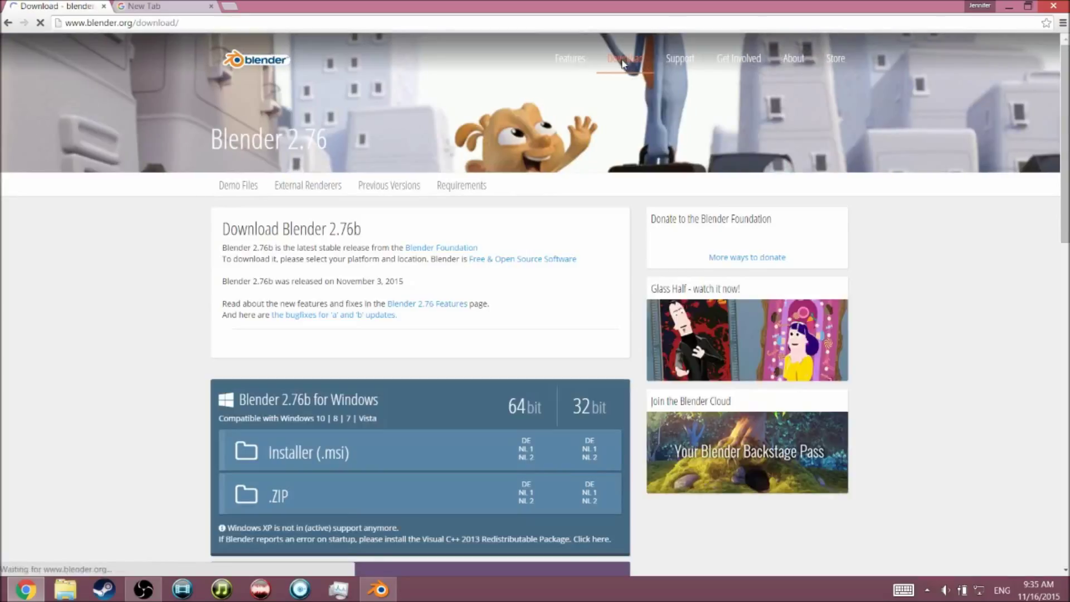
left_click(409, 193)
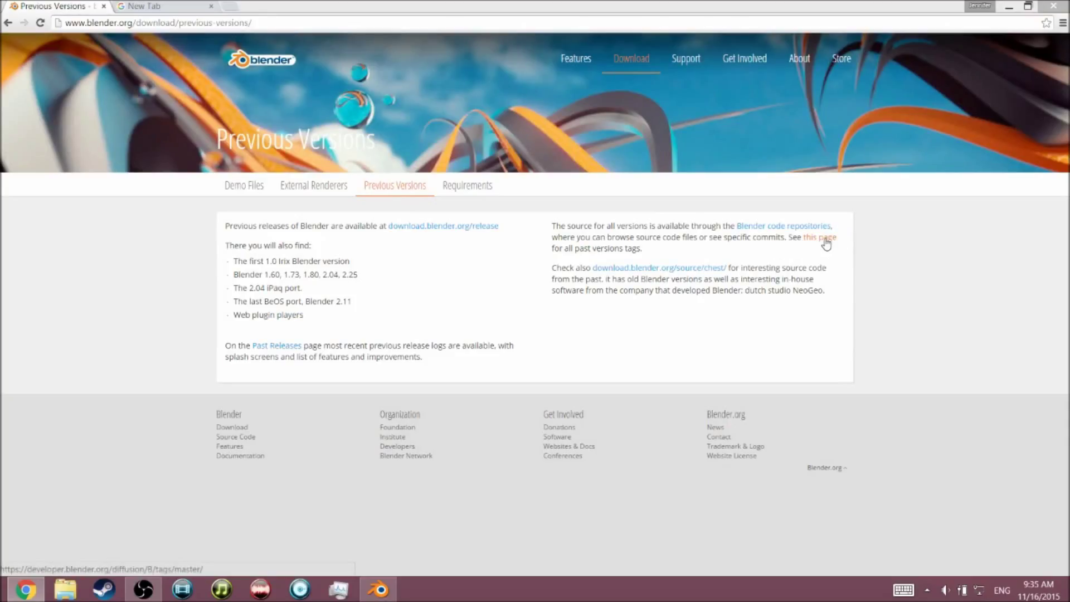
left_click(826, 243)
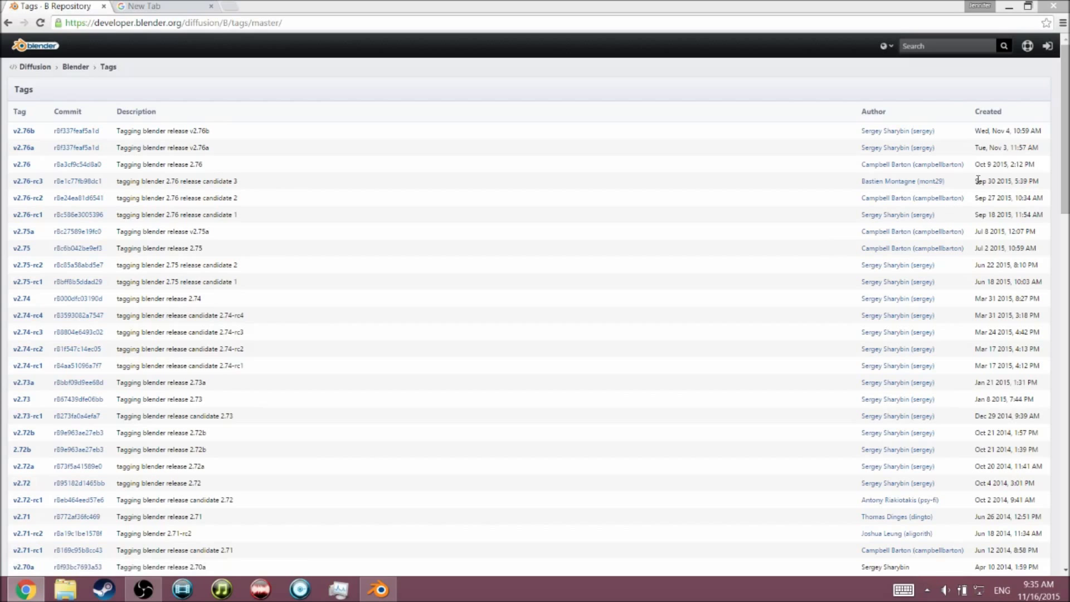
left_click_drag(1065, 127, 1066, 147)
scroll(1037, 288, "down", 8)
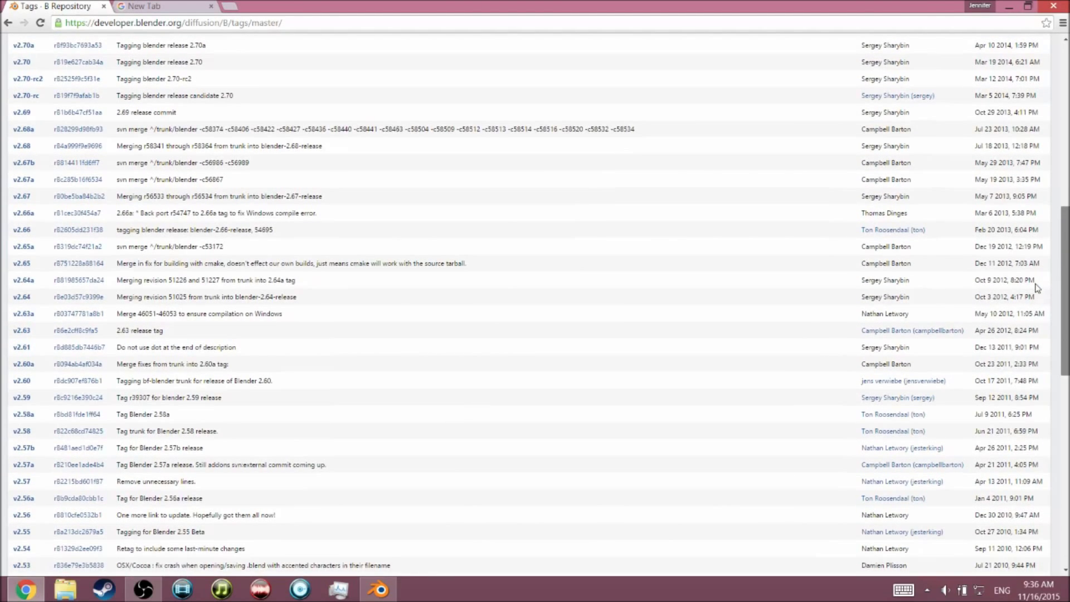
scroll(1037, 278, "up", 2)
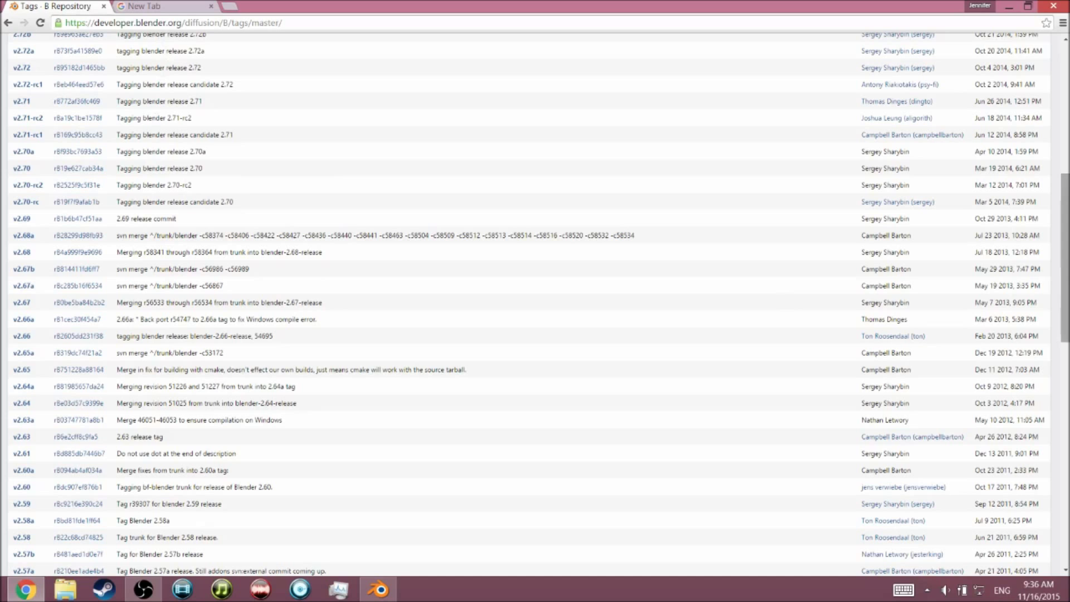
key("ctrl+minus")
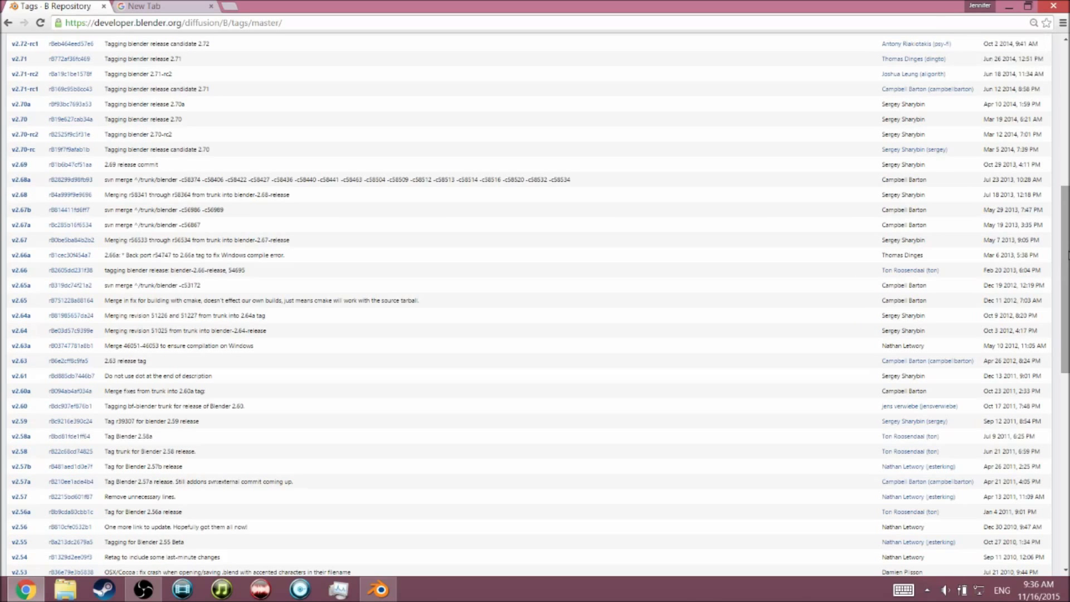
left_click_drag(1066, 255, 1066, 221)
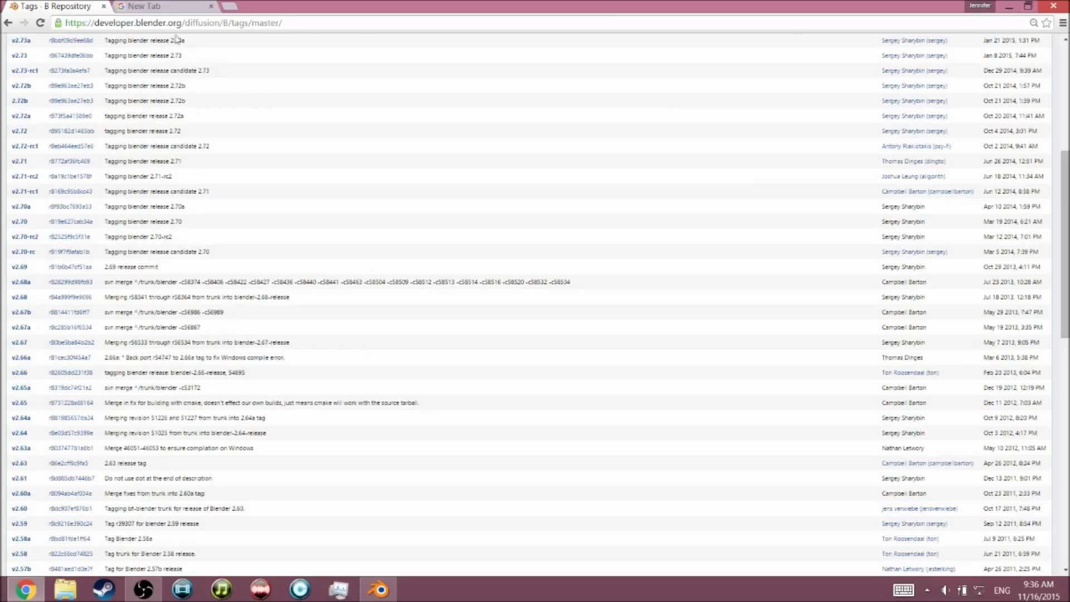
Examine the MinecraftPlayer.Blend download address in the second browser tab, and minimize the browser
left_click(170, 8)
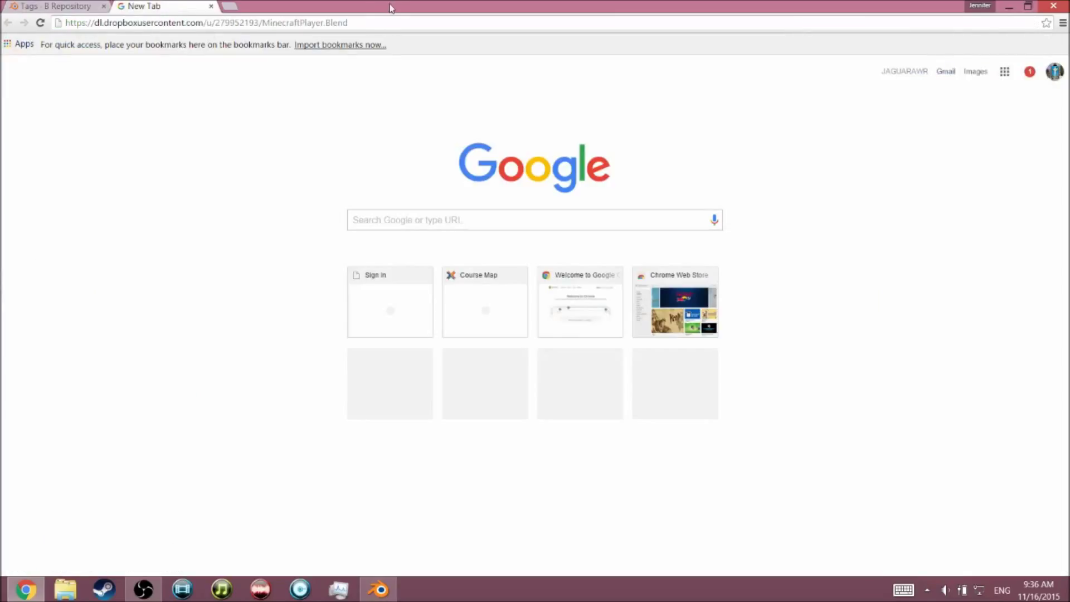
key("ctrl+a")
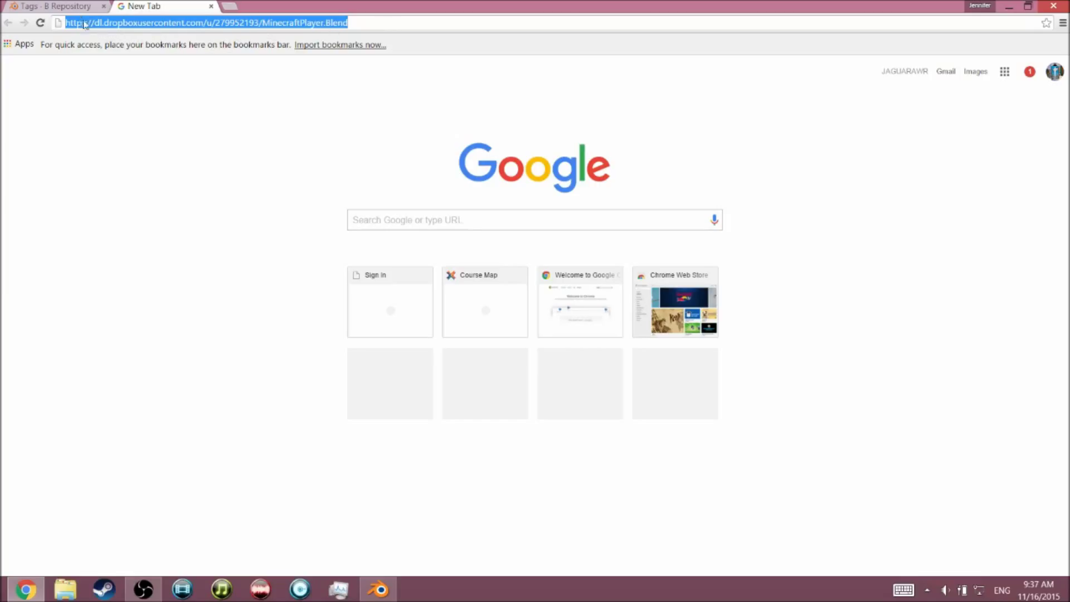
left_click(369, 21)
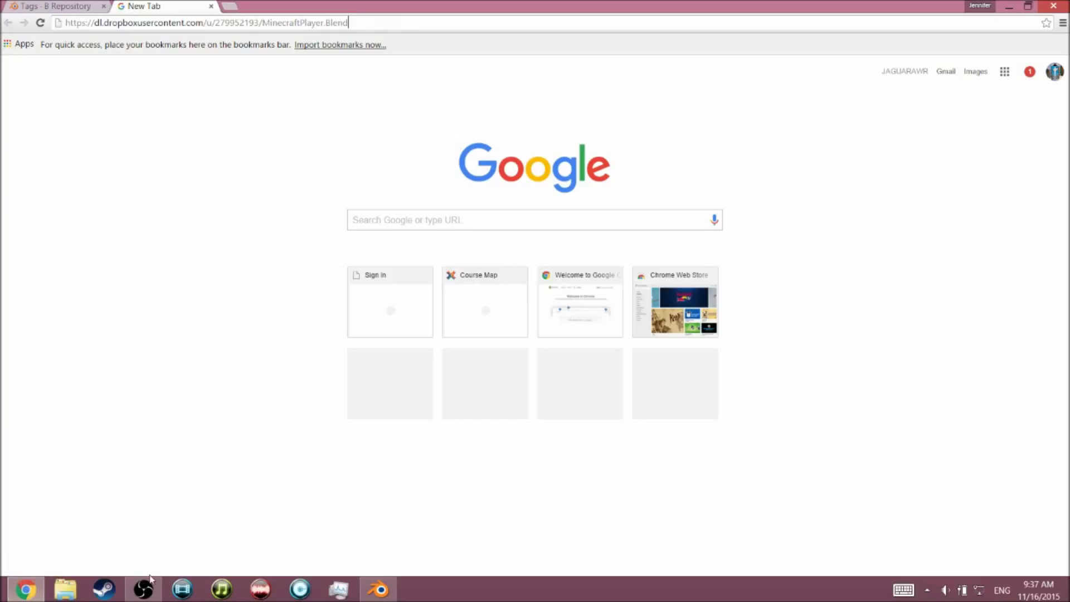
left_click(1006, 8)
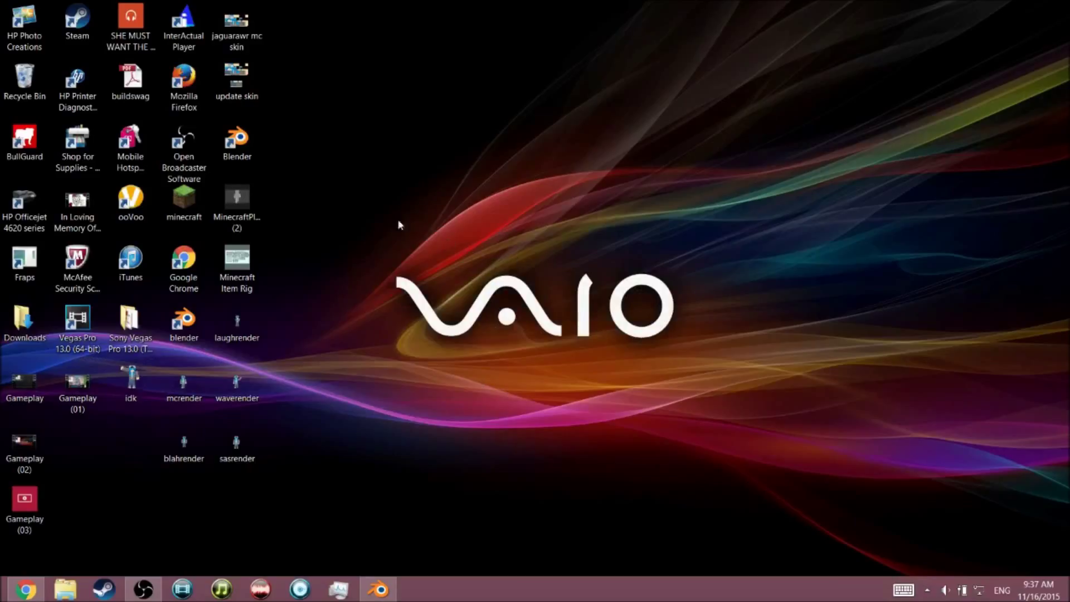
Switch to Blender, open "MinecraftPlayer-2 (2).blend" from the Desktop folder and change the Render Result area to a 3D View
left_click(381, 590)
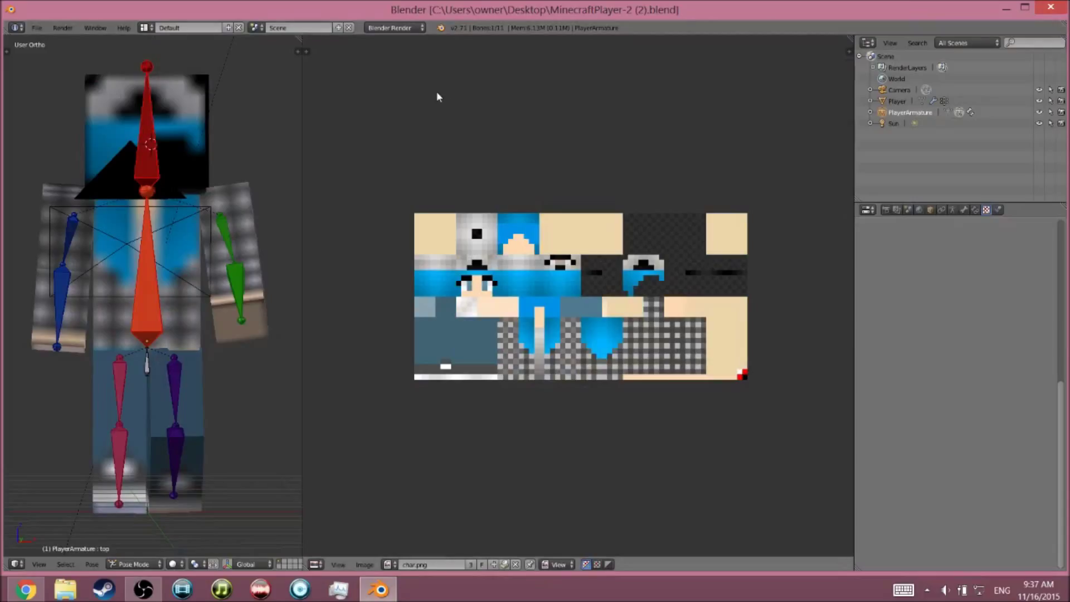
left_click(36, 31)
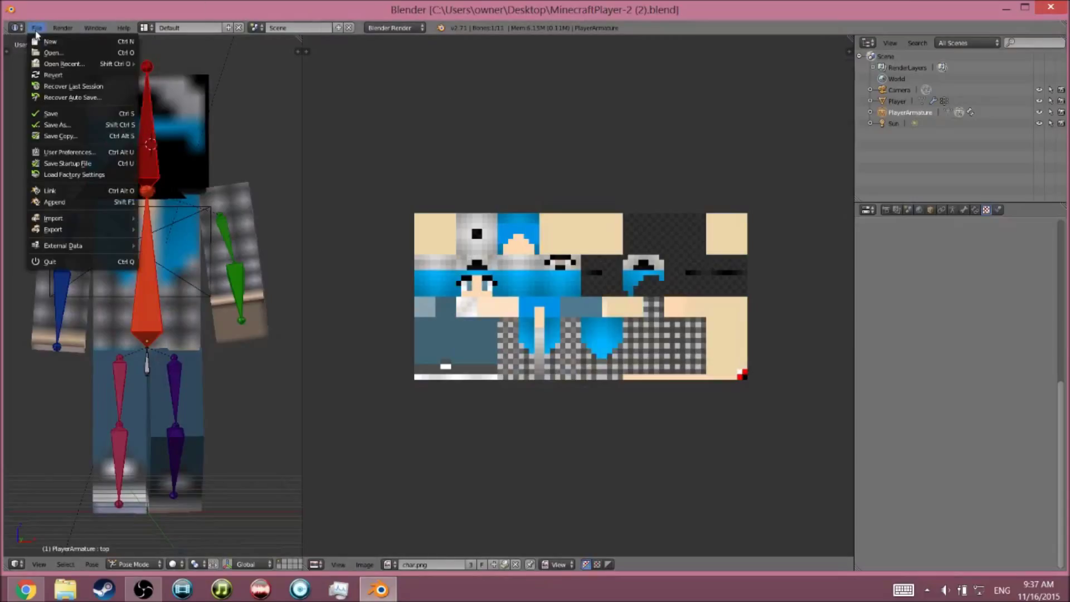
left_click(63, 55)
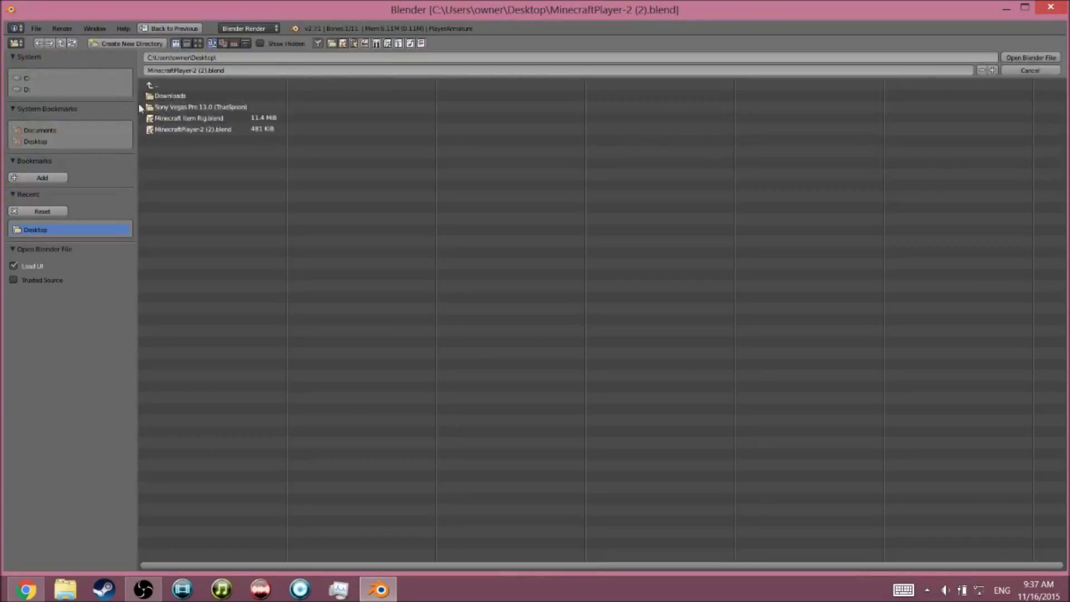
double_click(191, 130)
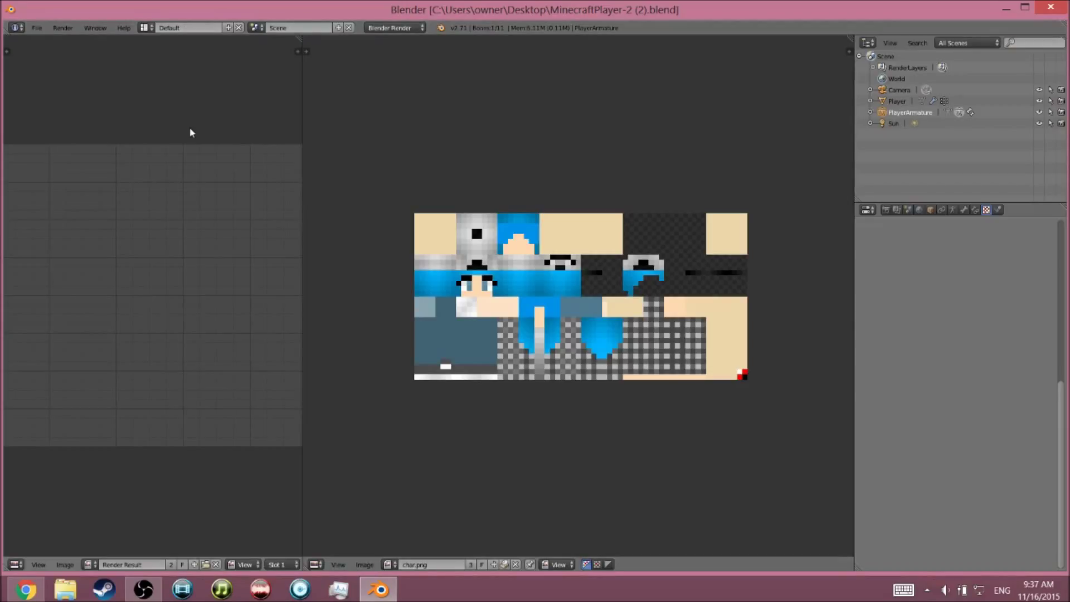
left_click(20, 563)
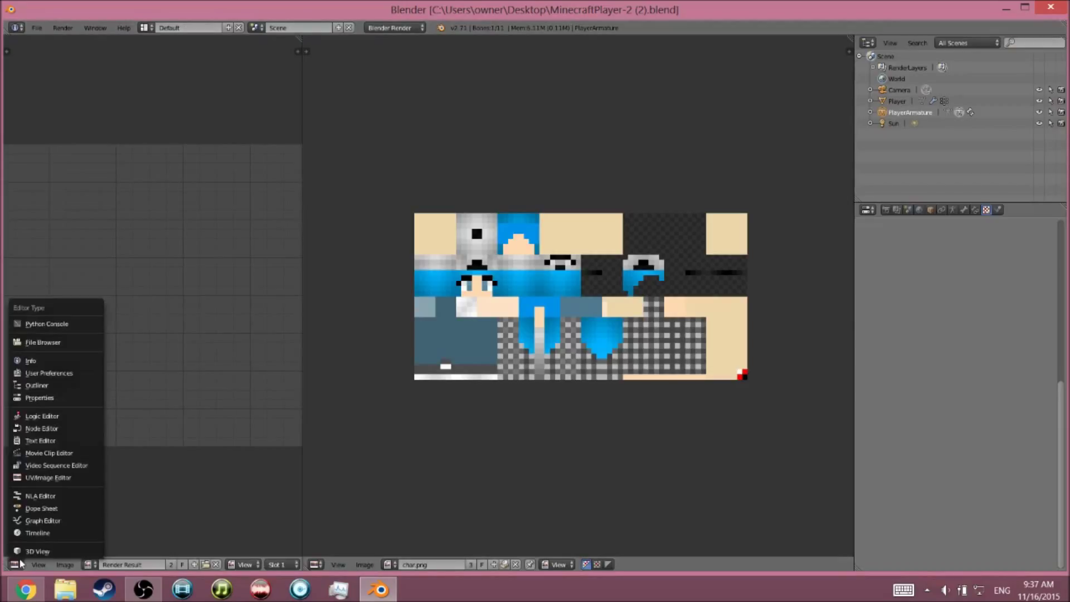
left_click(29, 551)
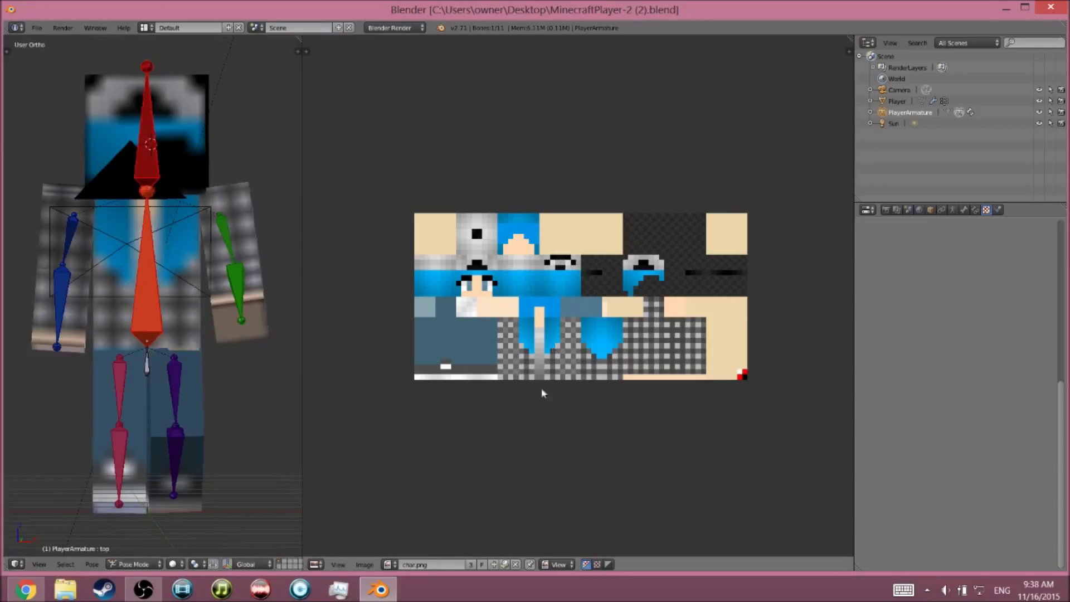
Replace the char.png skin image in the image editor with "jaguarawr mc skin.PNG" from the Desktop folder
left_click(372, 565)
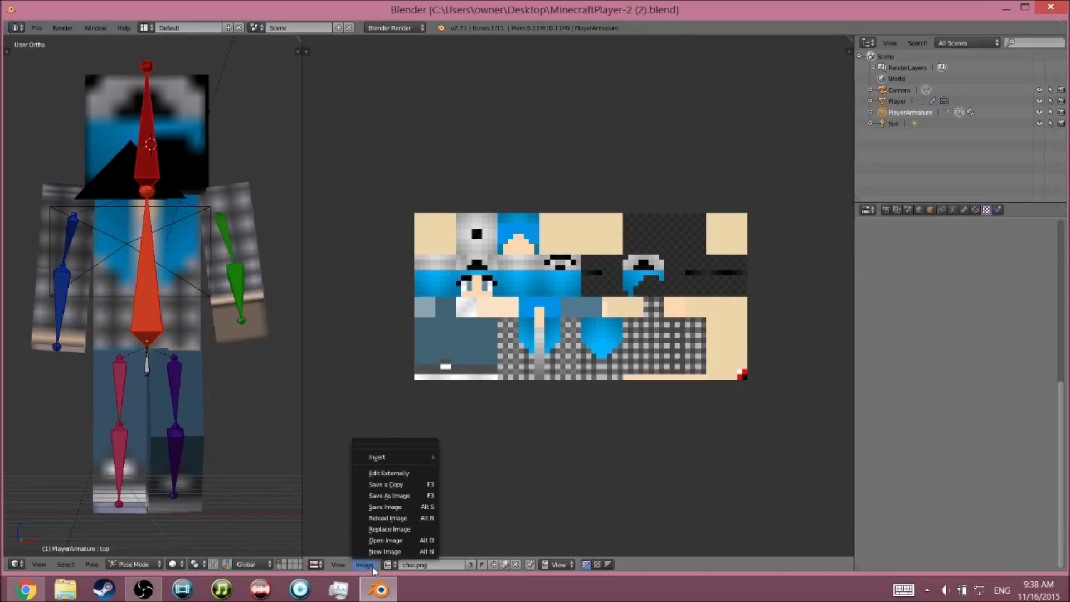
left_click(401, 529)
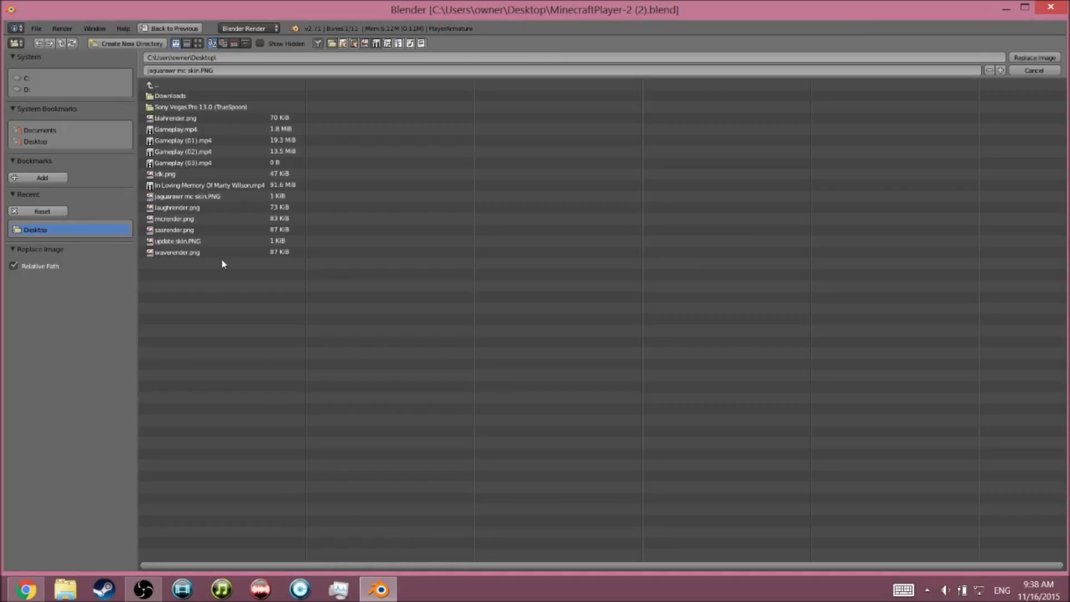
left_click(205, 199)
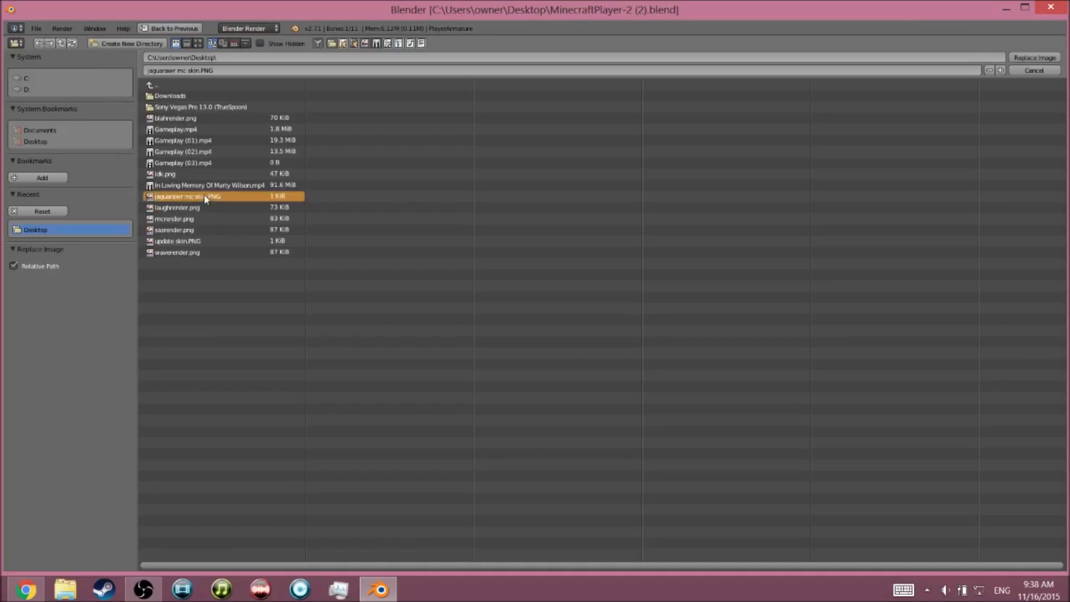
double_click(205, 198)
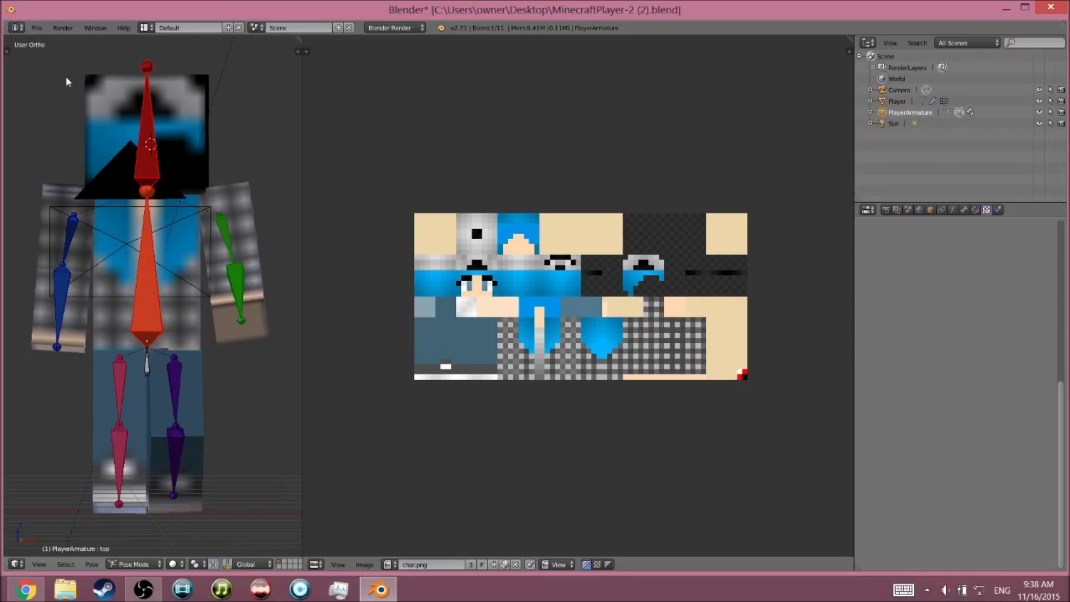
Enable Emulate 3 Button Mouse in the input section of the user preferences
left_click(37, 28)
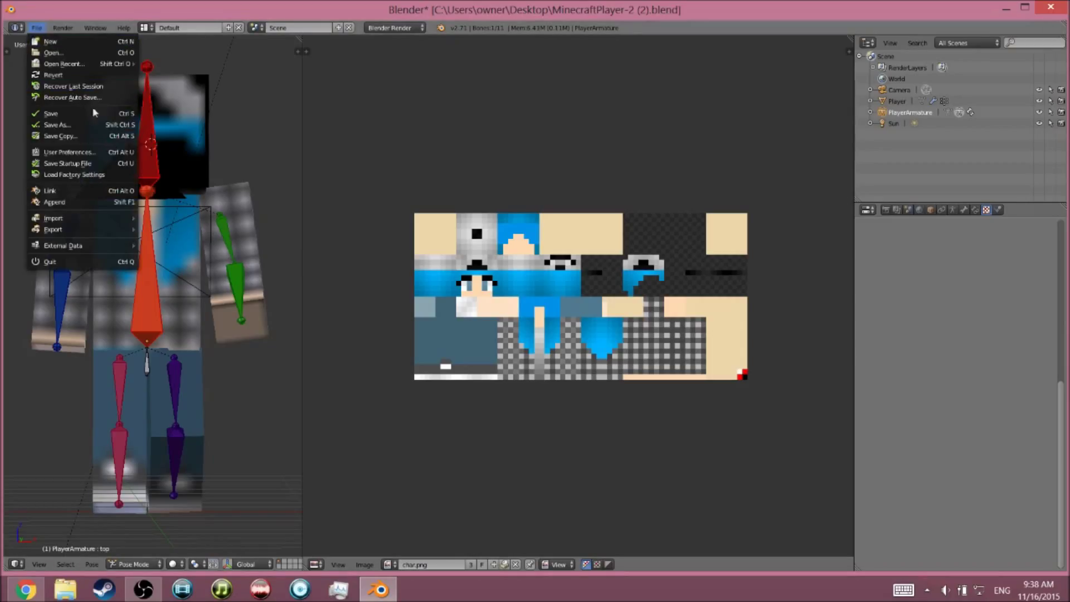
left_click(106, 153)
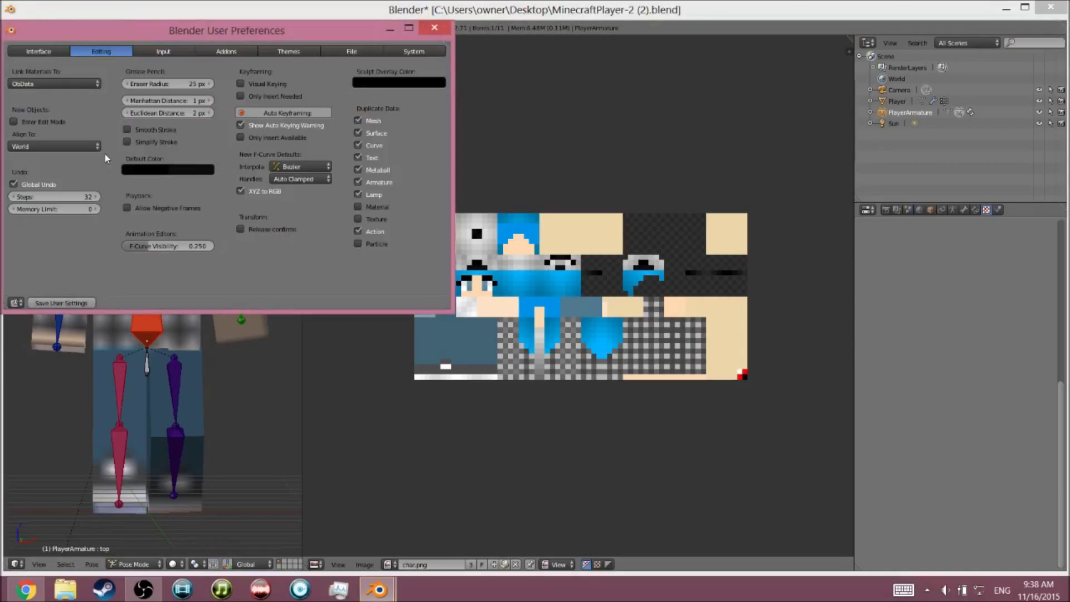
left_click(163, 51)
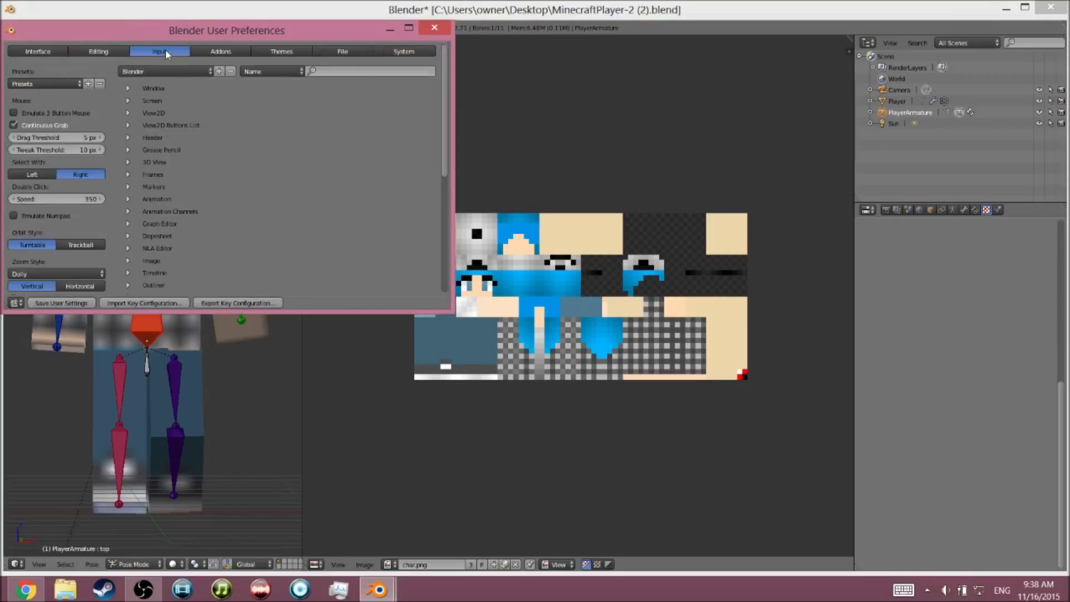
left_click(16, 114)
Turn off Mipmaps in the system preferences, compare the character's texture with the option on and off, and close the preferences
left_click(383, 52)
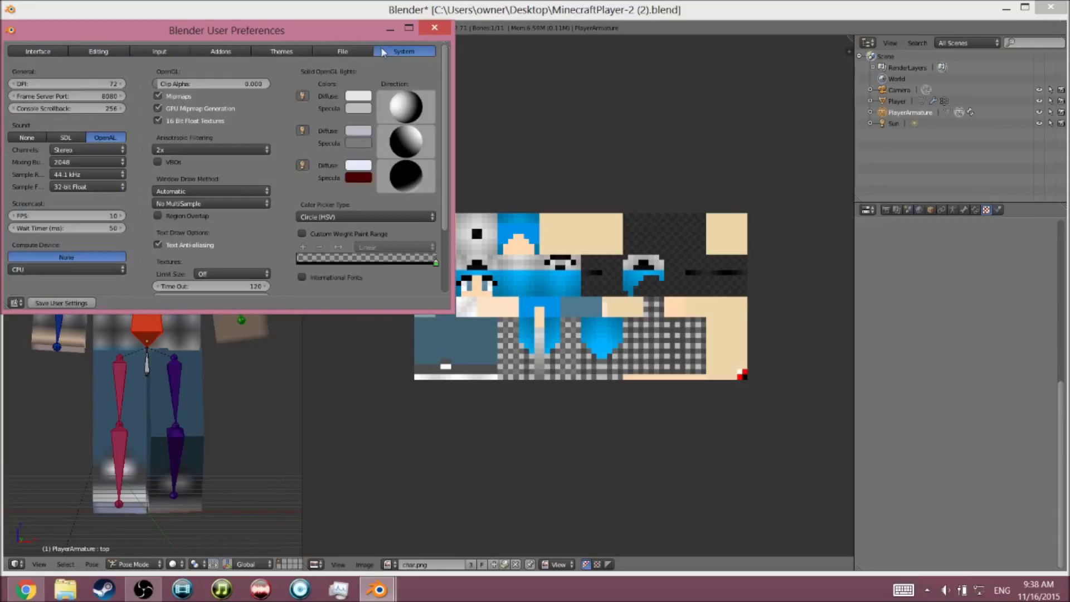
left_click(159, 96)
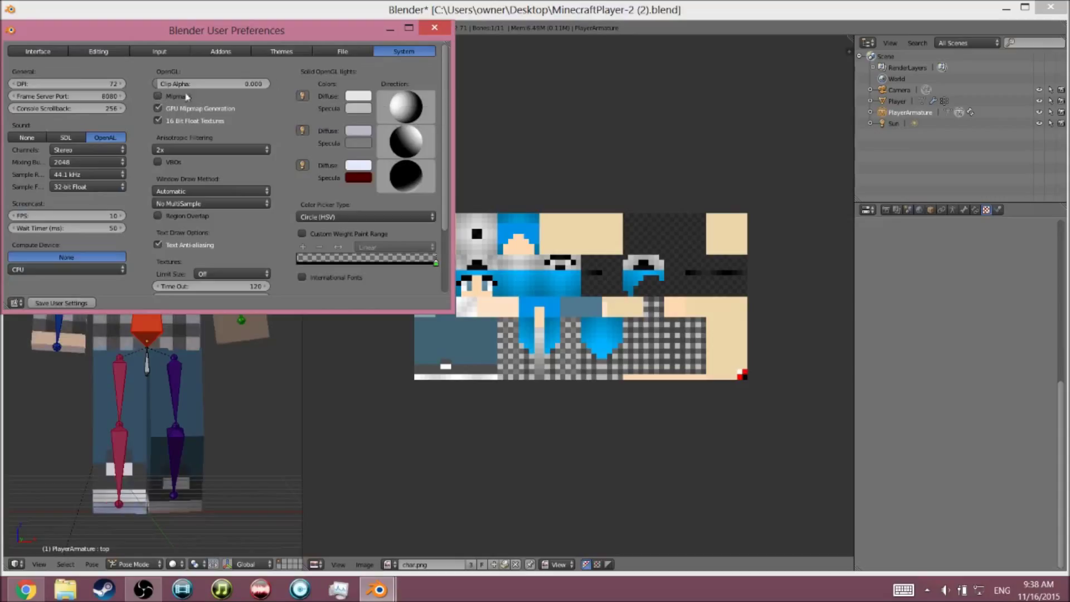
left_click_drag(360, 36, 656, 86)
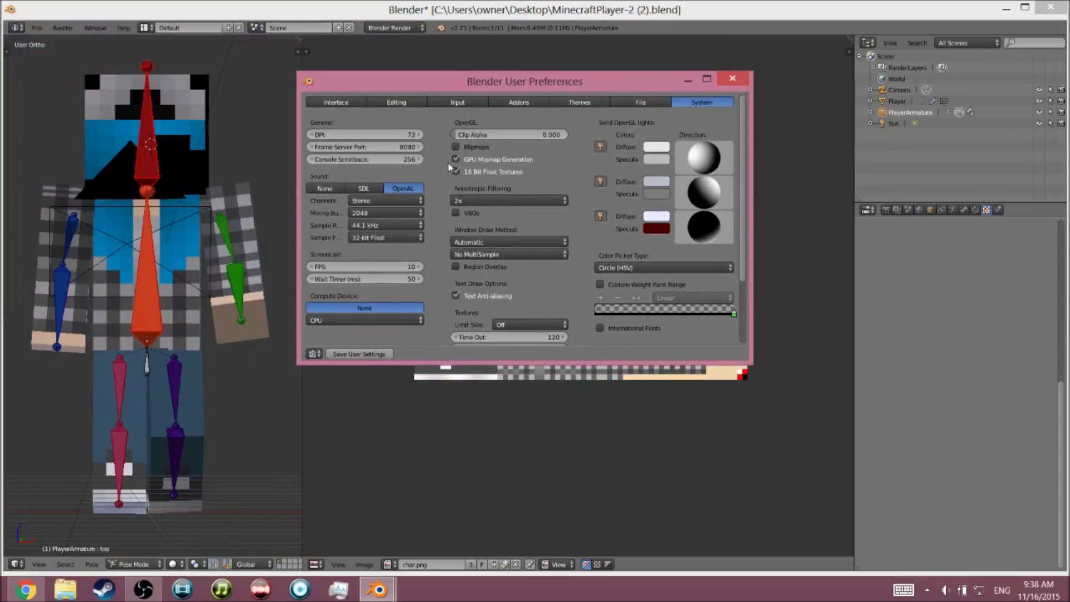
left_click(455, 147)
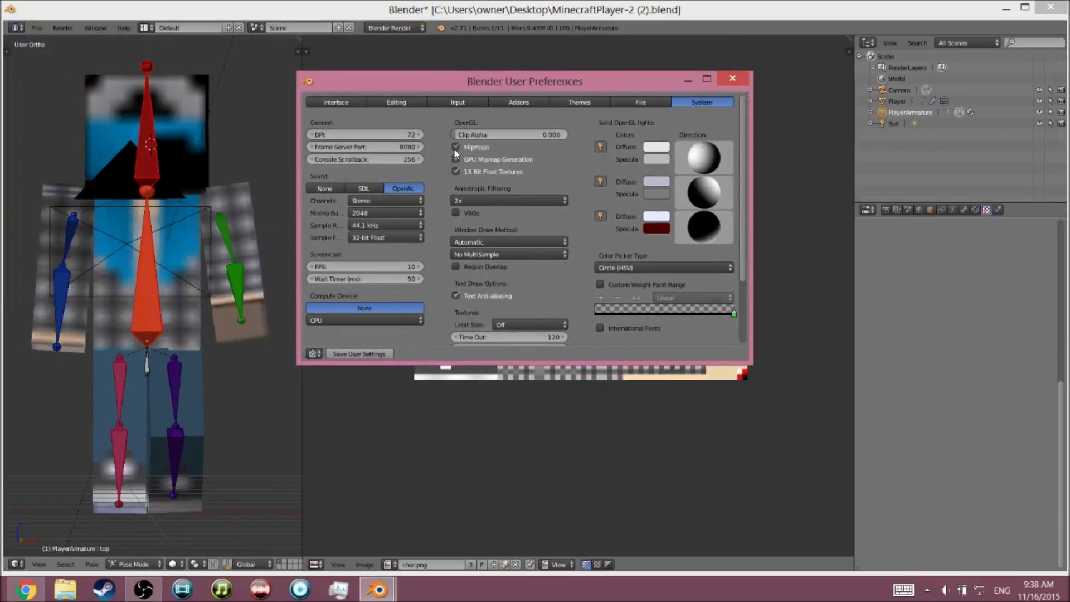
left_click(454, 147)
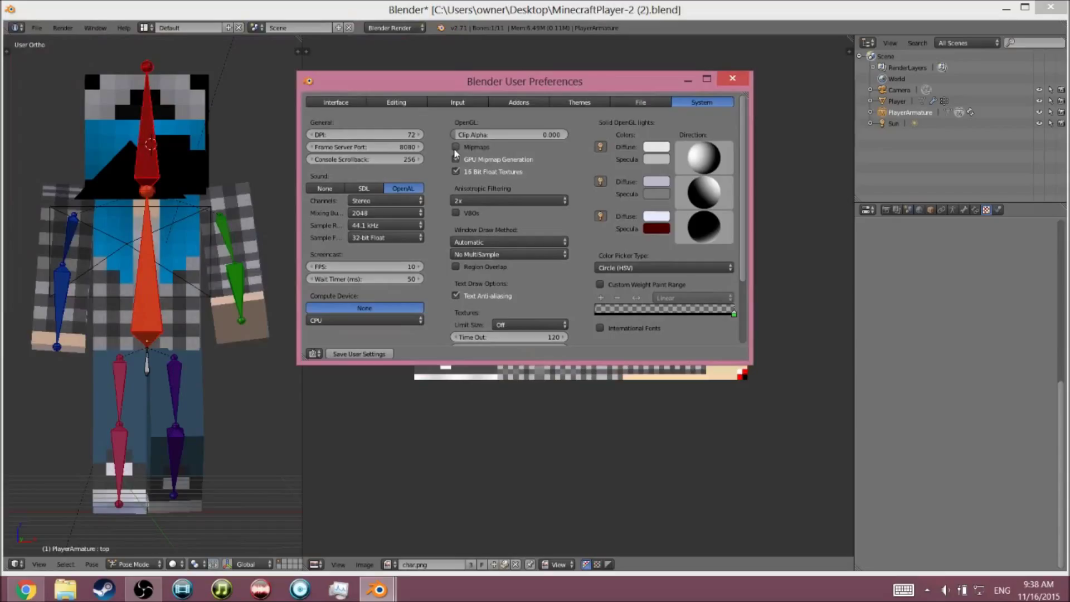
left_click(741, 81)
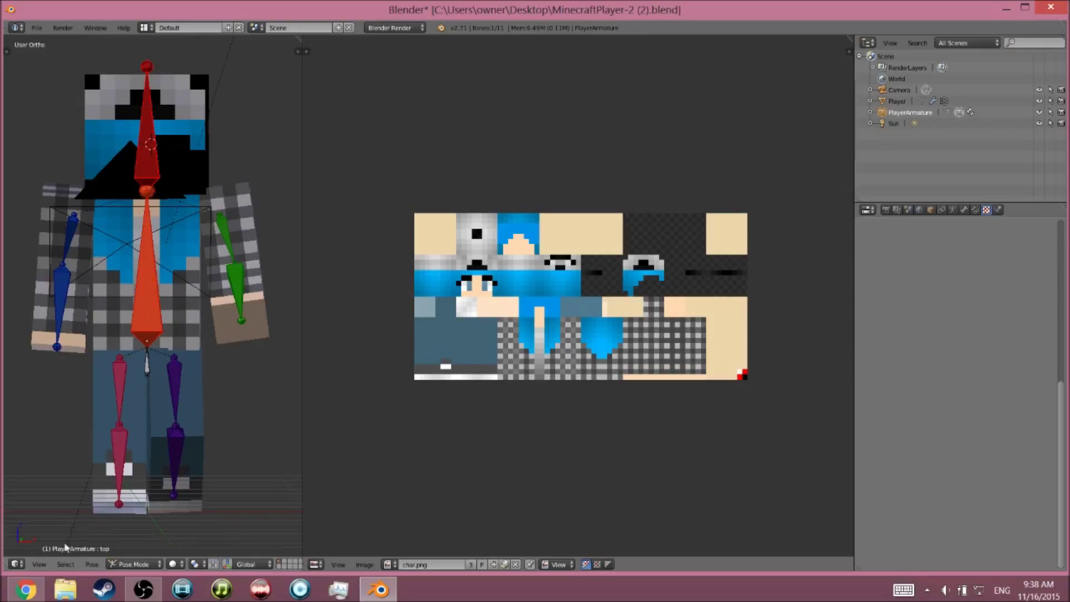
left_click(41, 564)
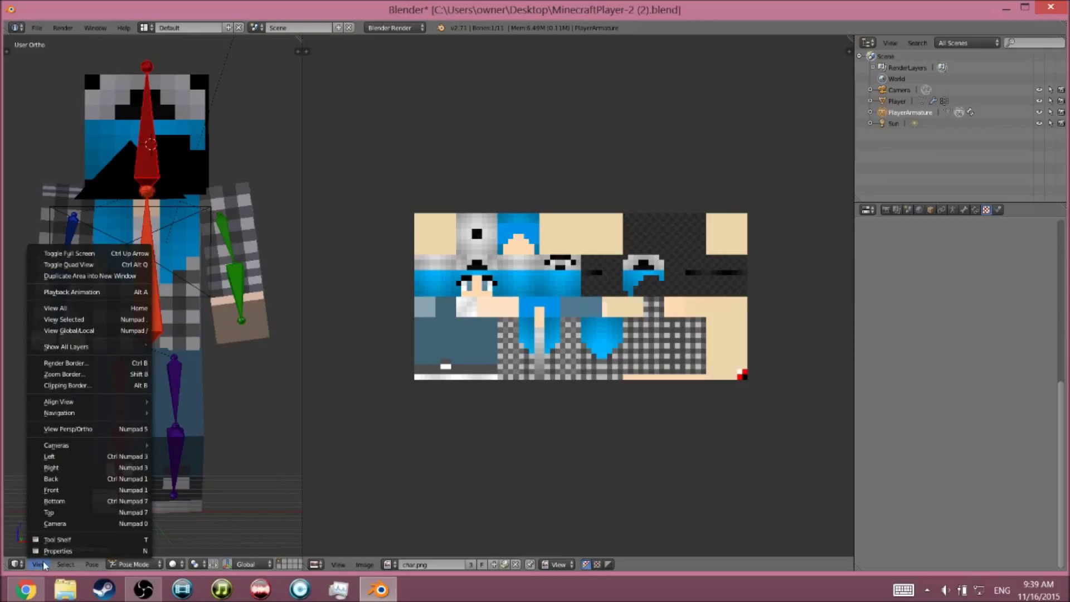
left_click(66, 564)
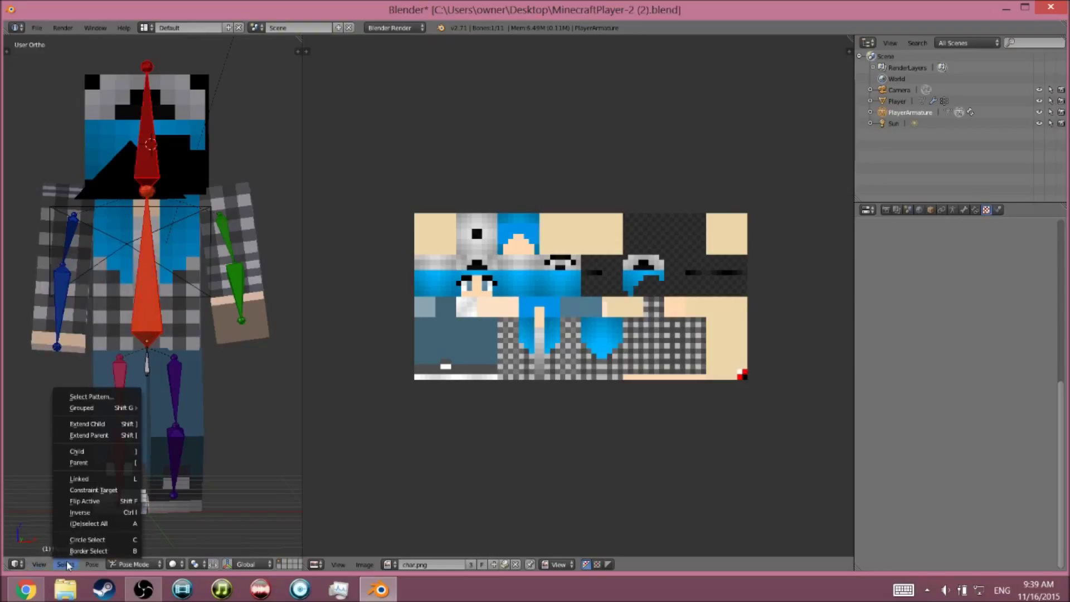
left_click(39, 565)
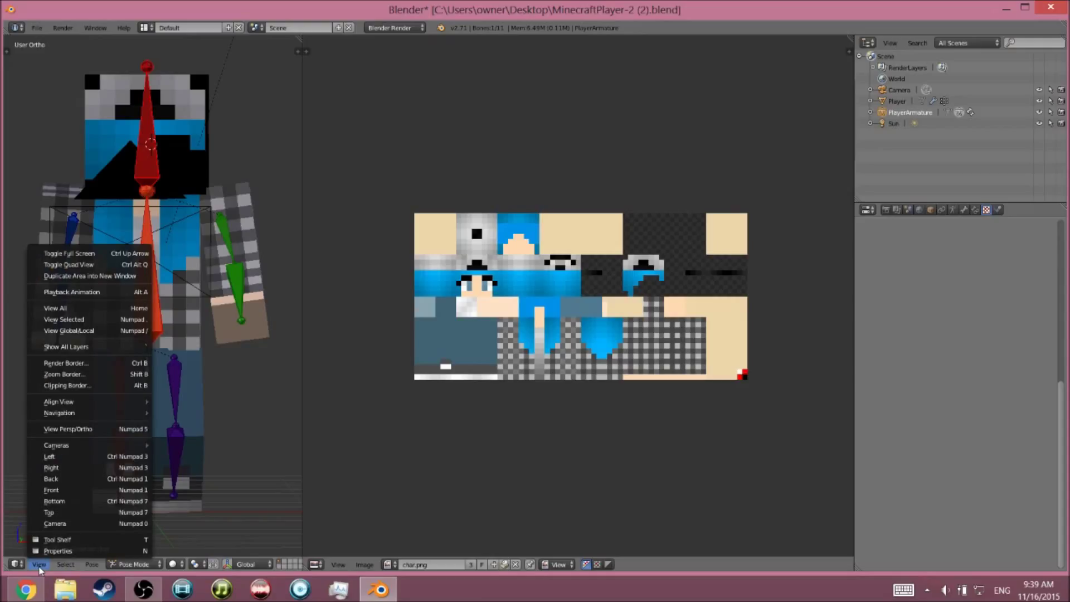
left_click(22, 564)
left_click(21, 565)
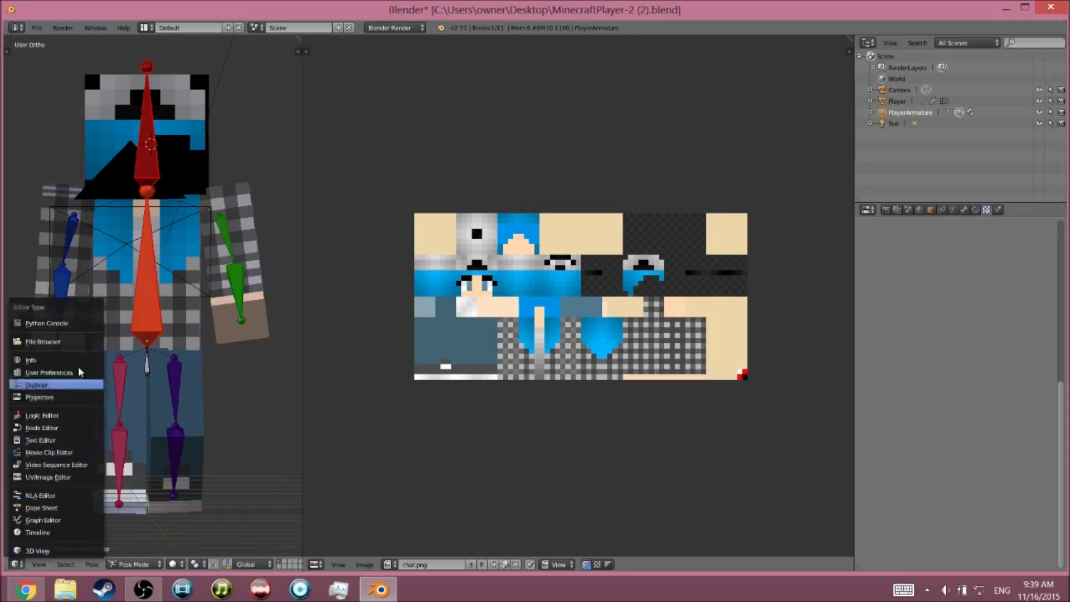
left_click(91, 564)
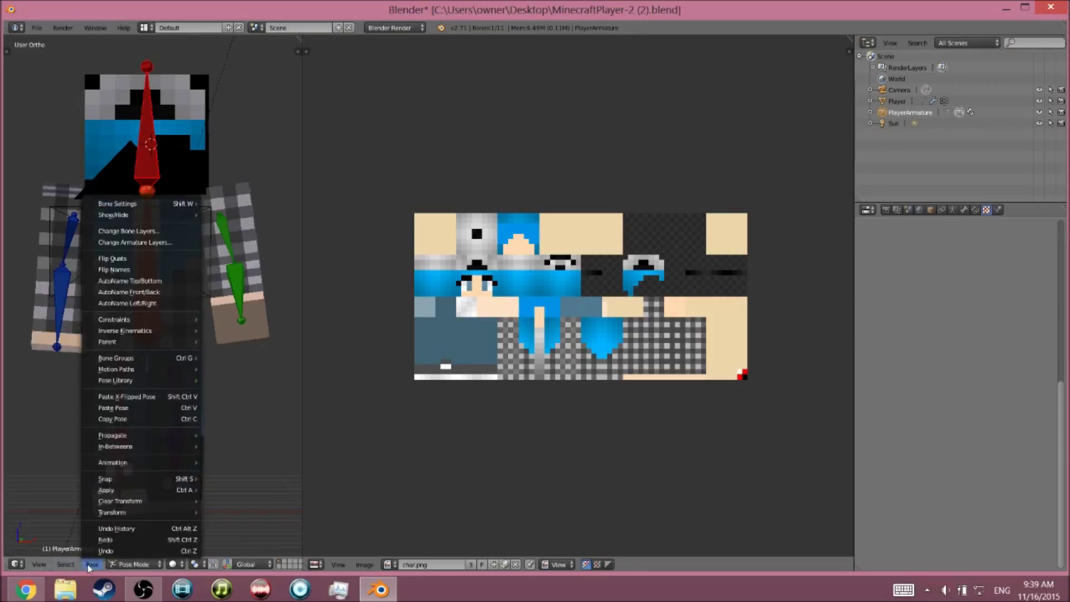
mouse_move(140, 512)
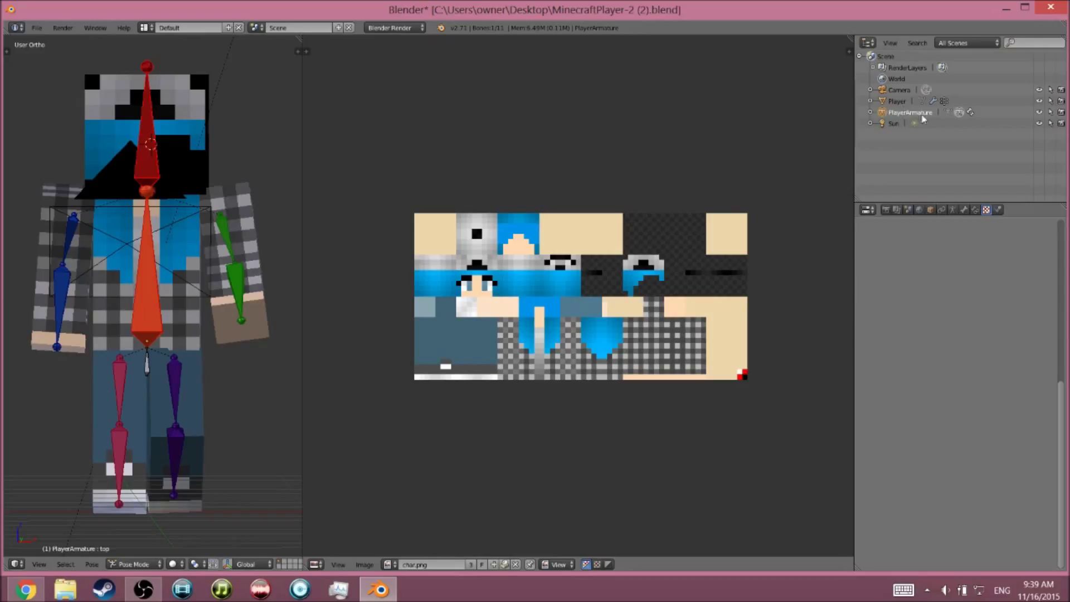
Toggle PlayerArmature out of and back into Pose Mode, and rotate the uarm.L bone slightly outward from the body
left_click(958, 113)
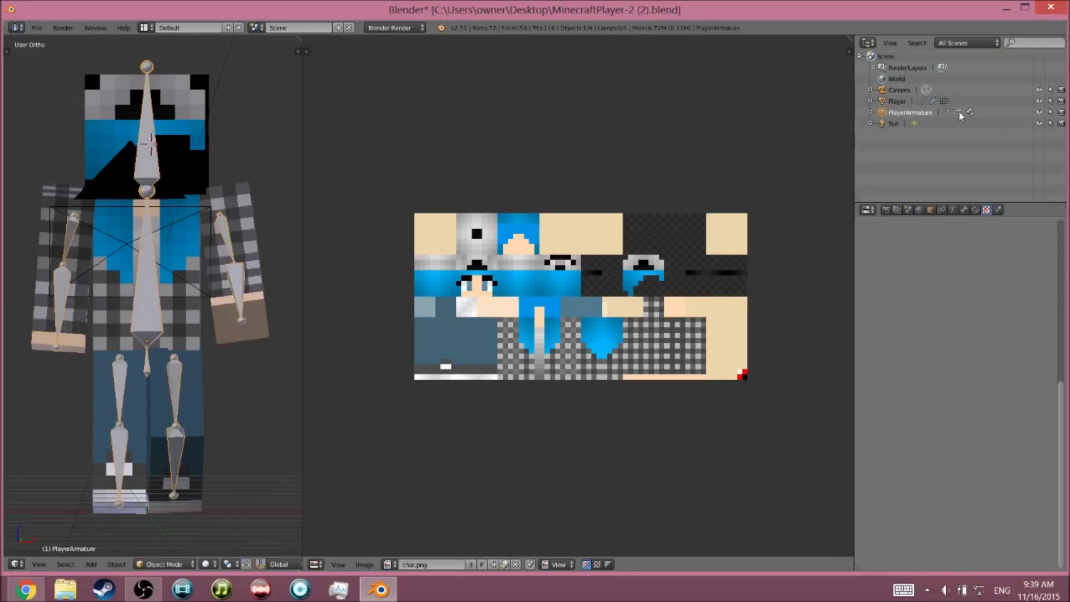
left_click(959, 113)
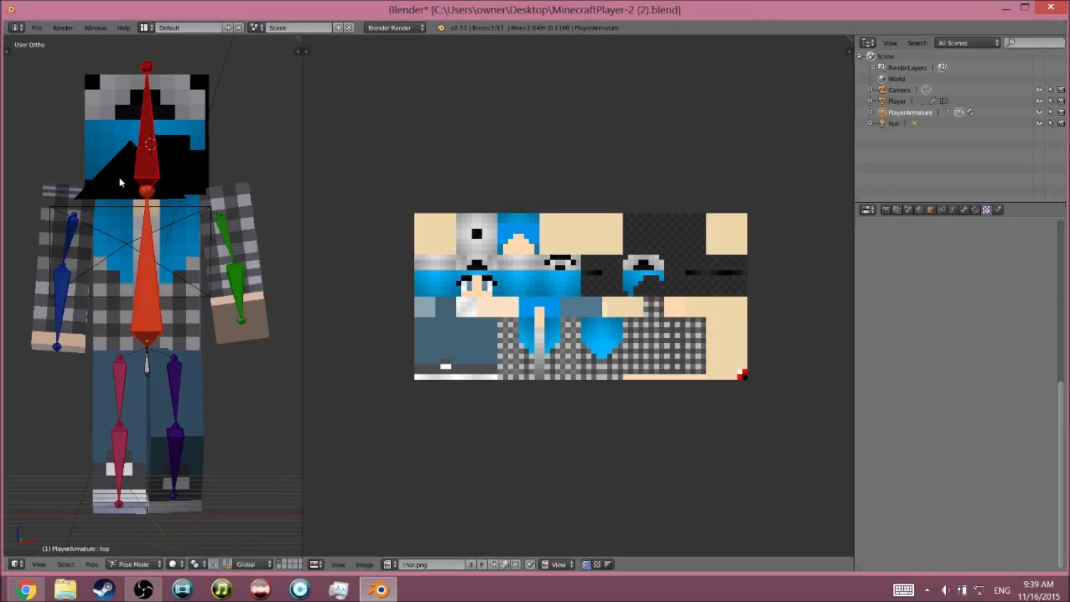
right_click(226, 236)
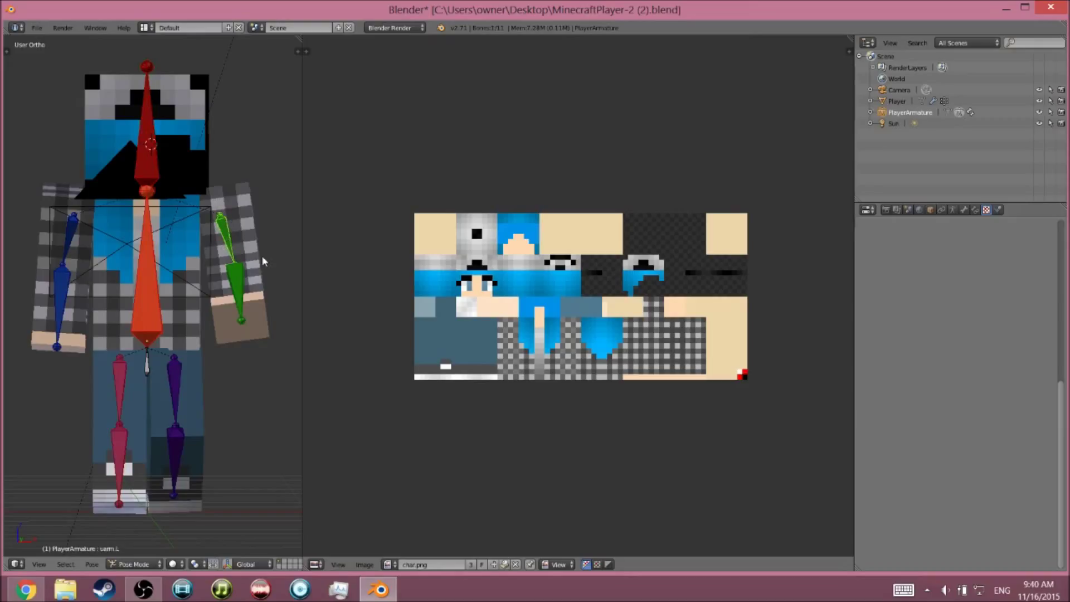
key("r")
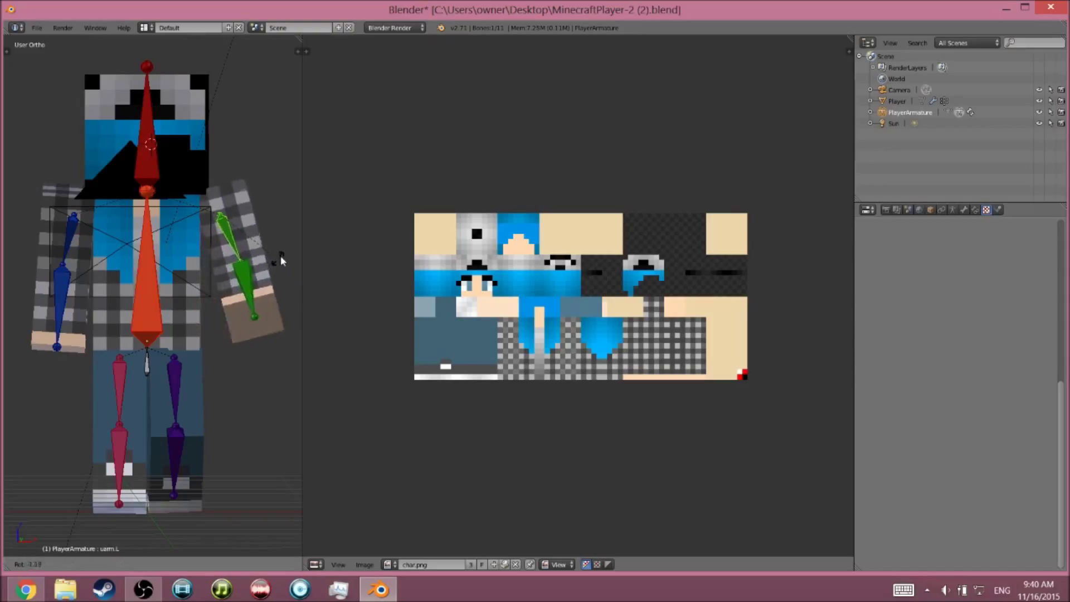
left_click(280, 266)
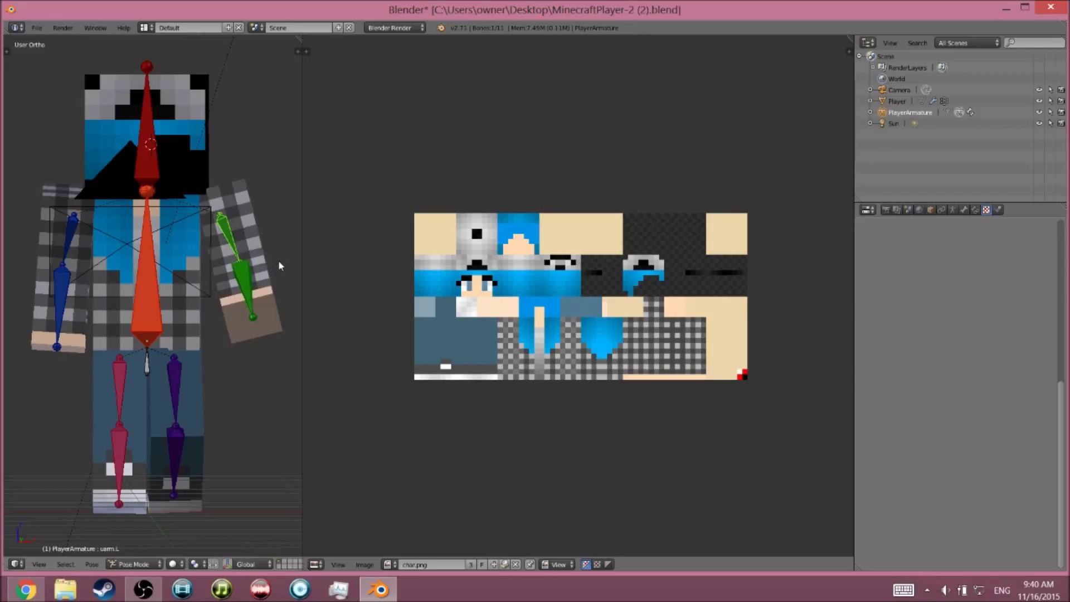
Swing the uarm.L bone forward with a trackball rotation, fine-tune its angle in the view plane, and check the arm from the side
key("r")
key("r")
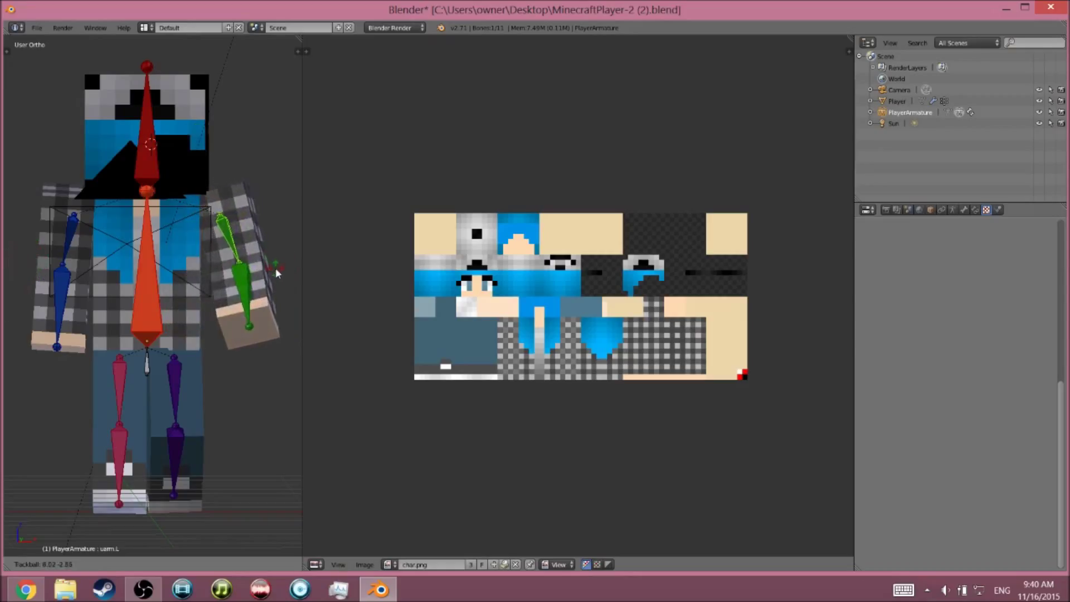
left_click(272, 267)
left_click(272, 268)
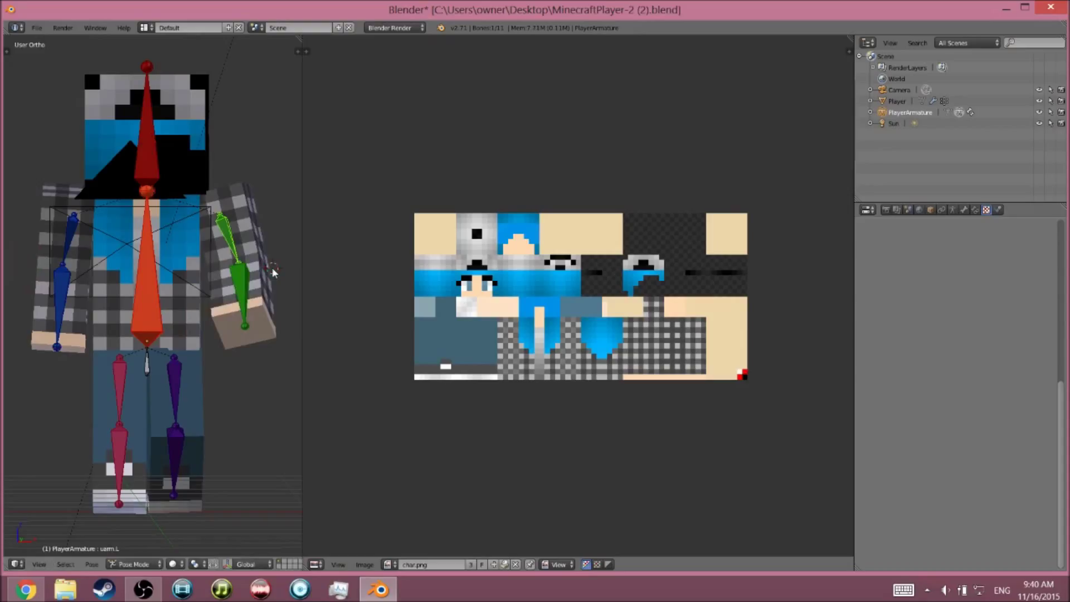
key("r")
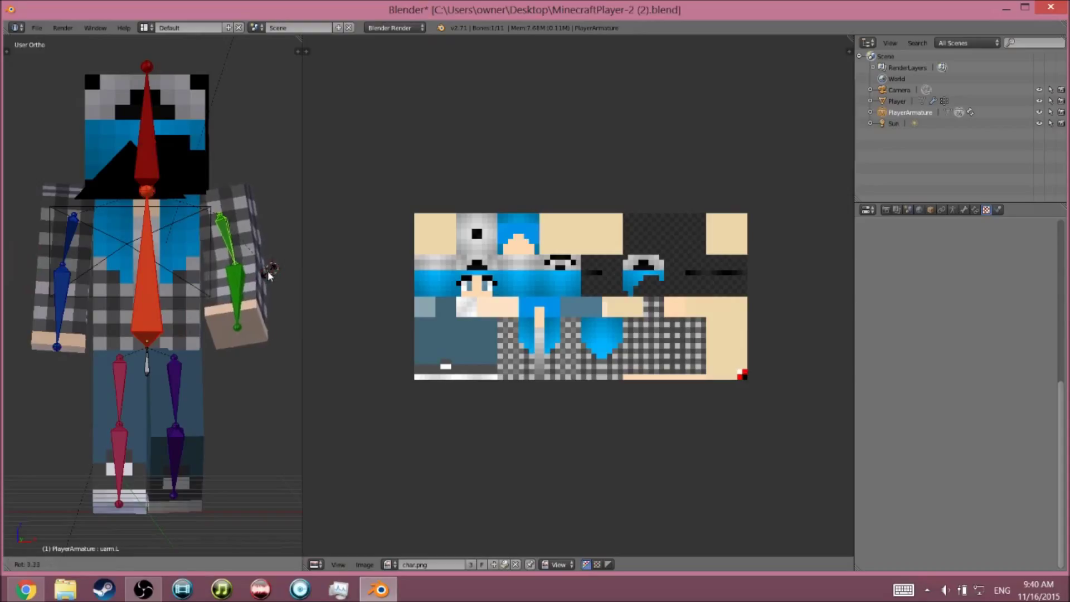
left_click(277, 270)
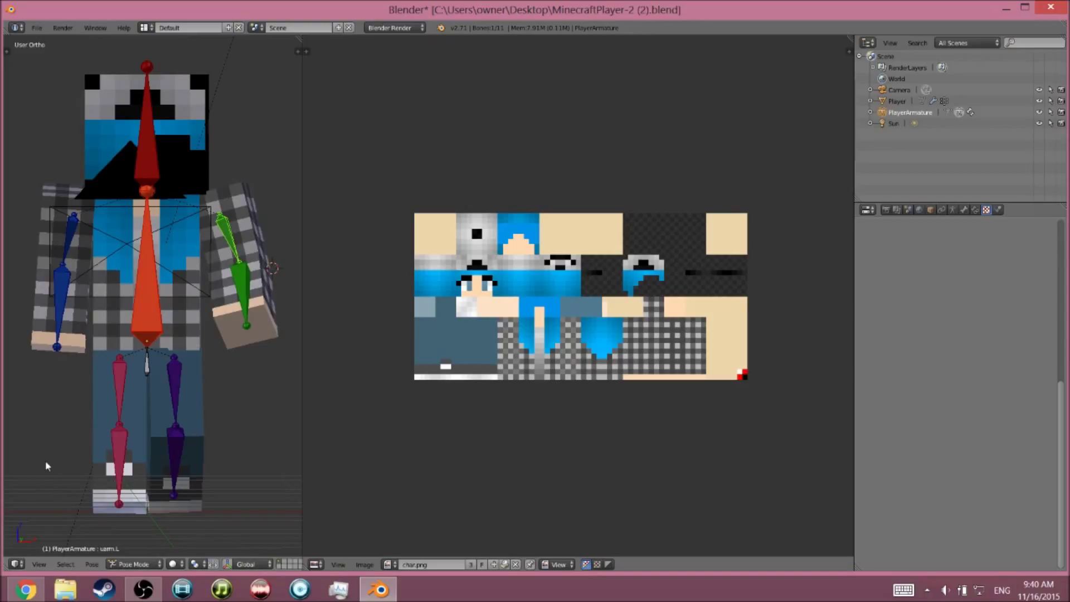
middle_click_drag(45, 461, 256, 436)
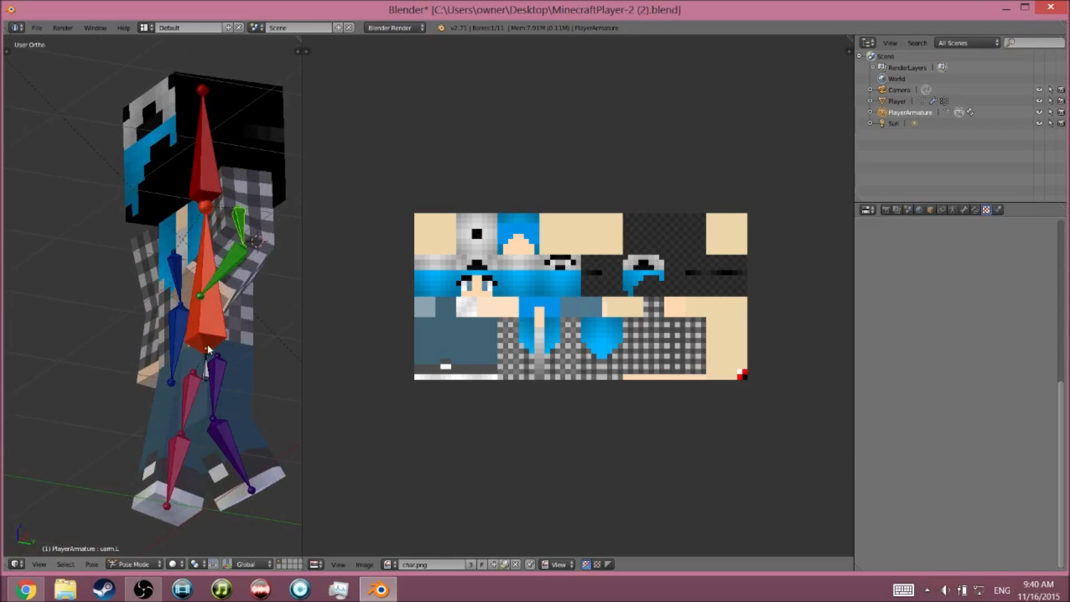
middle_click_drag(92, 290, 184, 316)
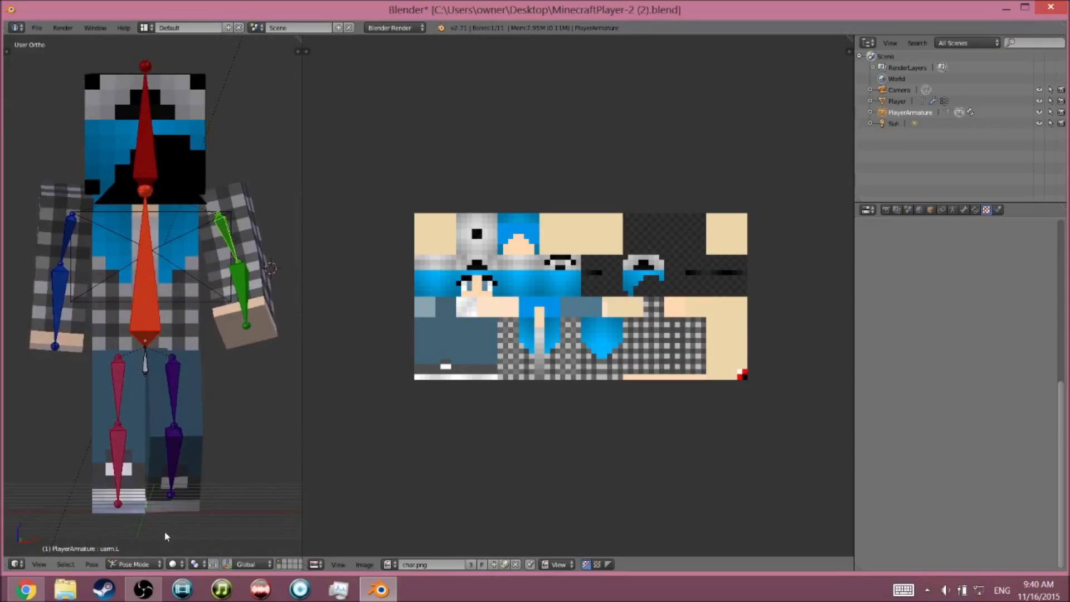
Set the Alpha mode in the render's Shading settings to Transparent, and render the current frame as a test
left_click(891, 90)
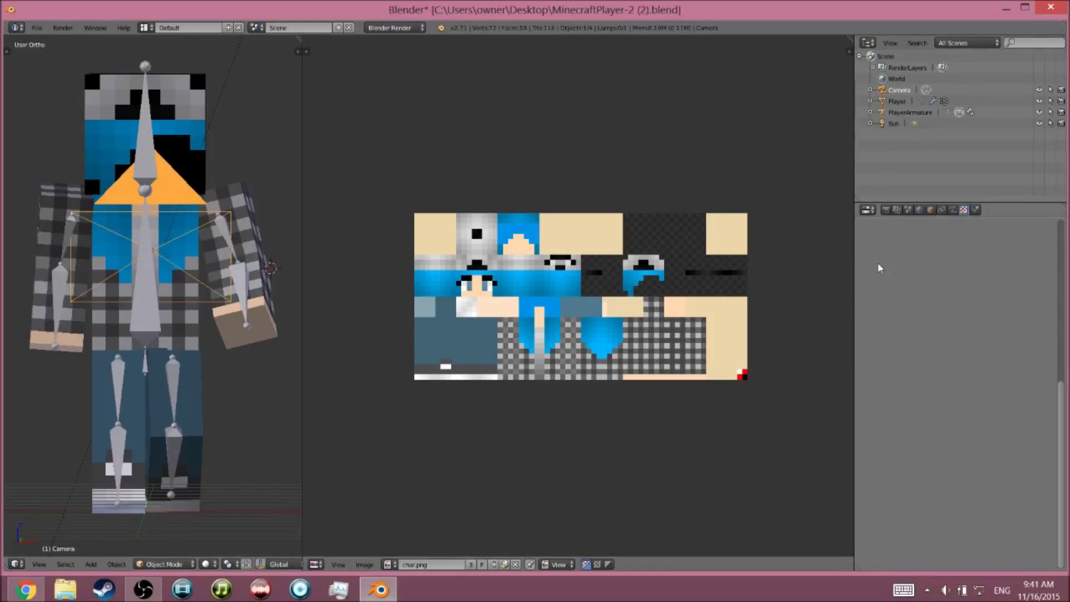
left_click(886, 210)
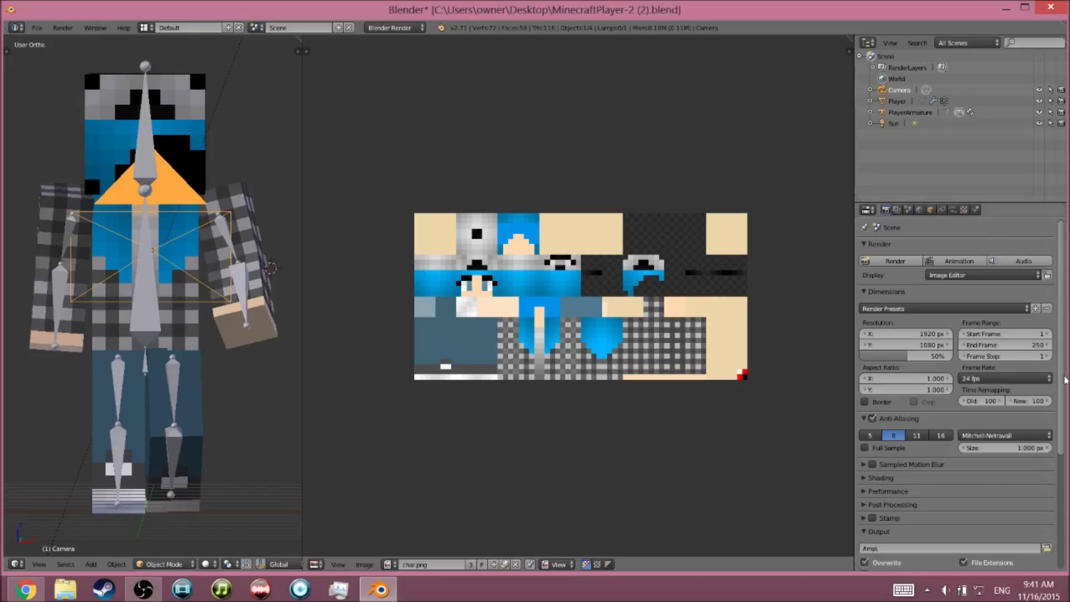
left_click(864, 479)
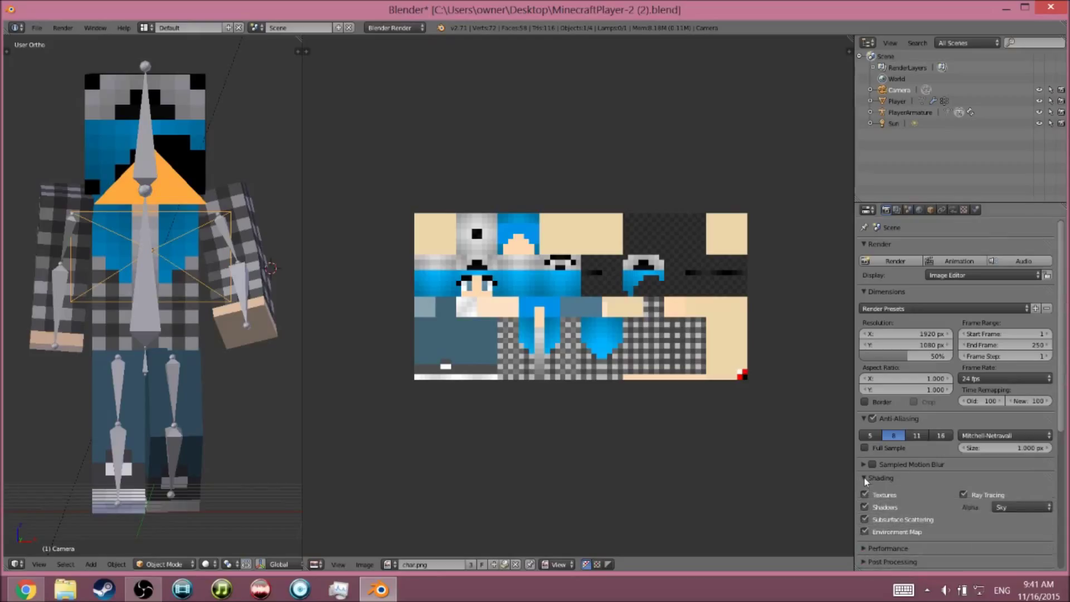
left_click(1010, 507)
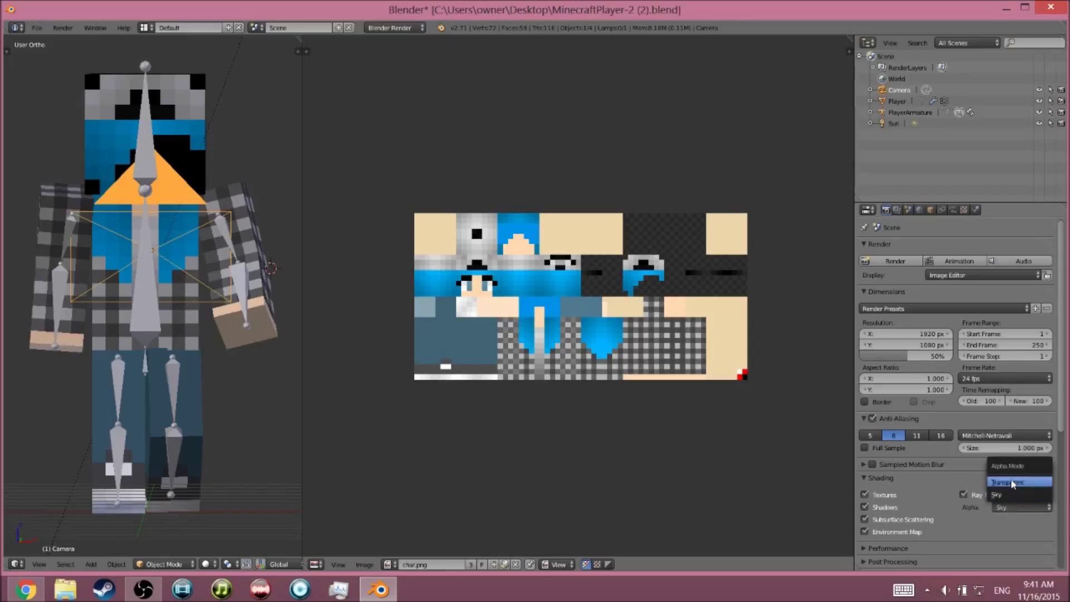
left_click(1013, 482)
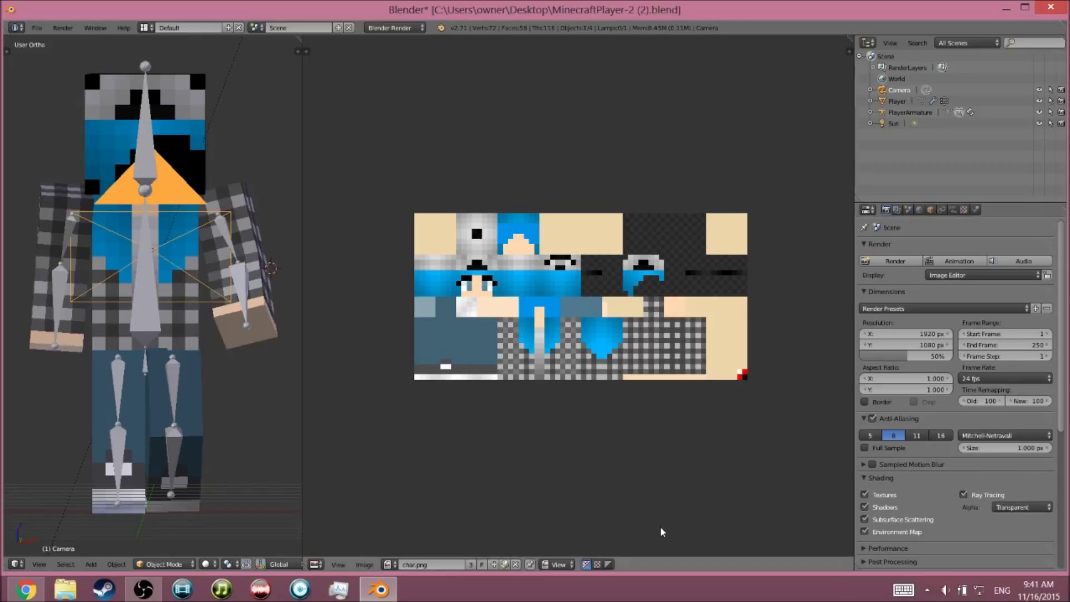
key("F12")
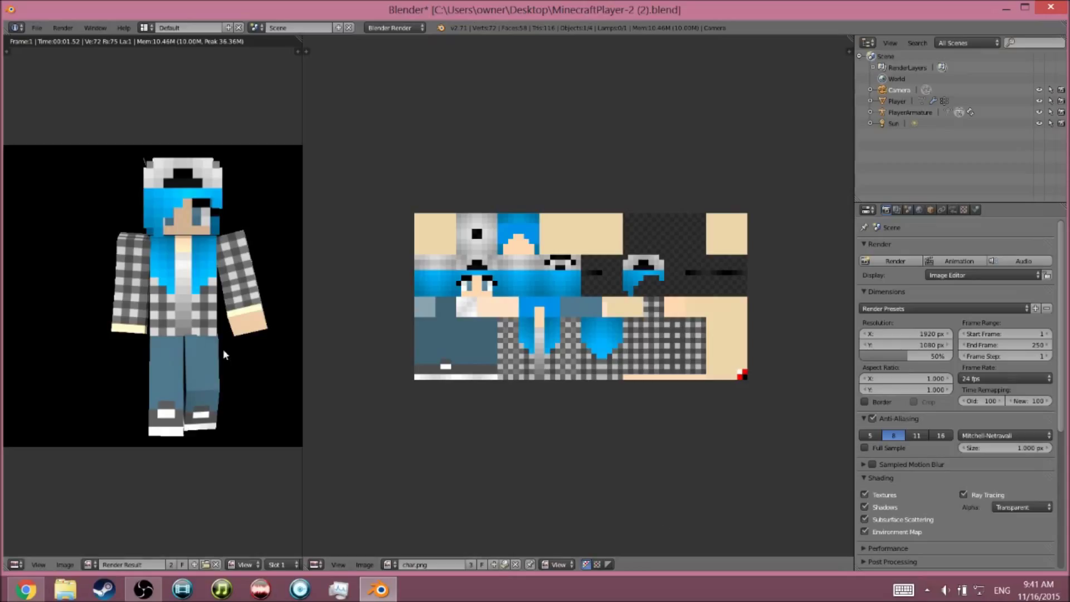
key("Escape")
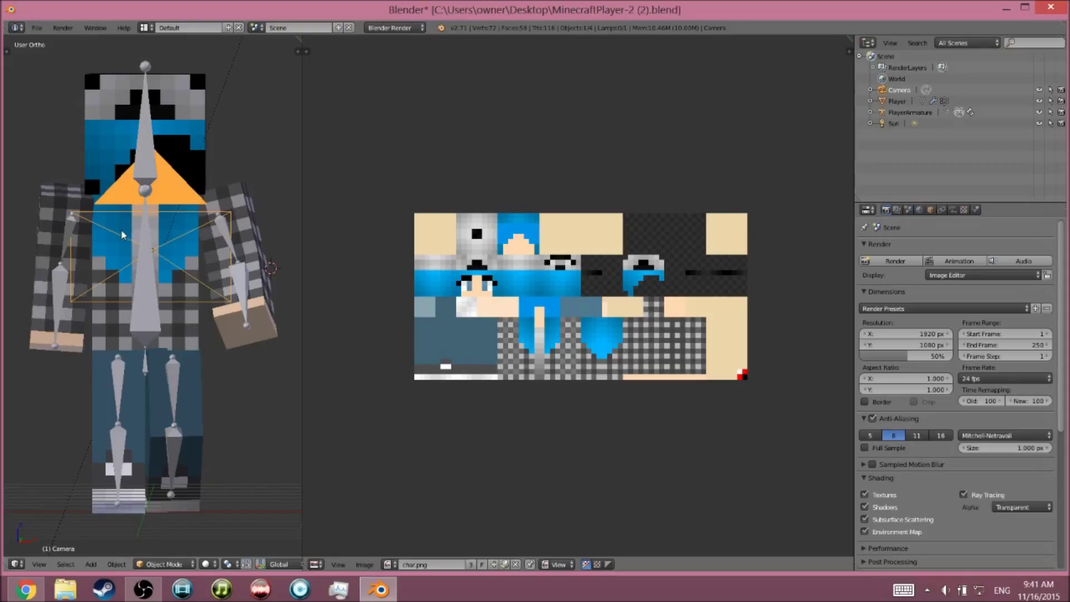
Select the camera in front of the character and move it very slightly upward
right_click(120, 211)
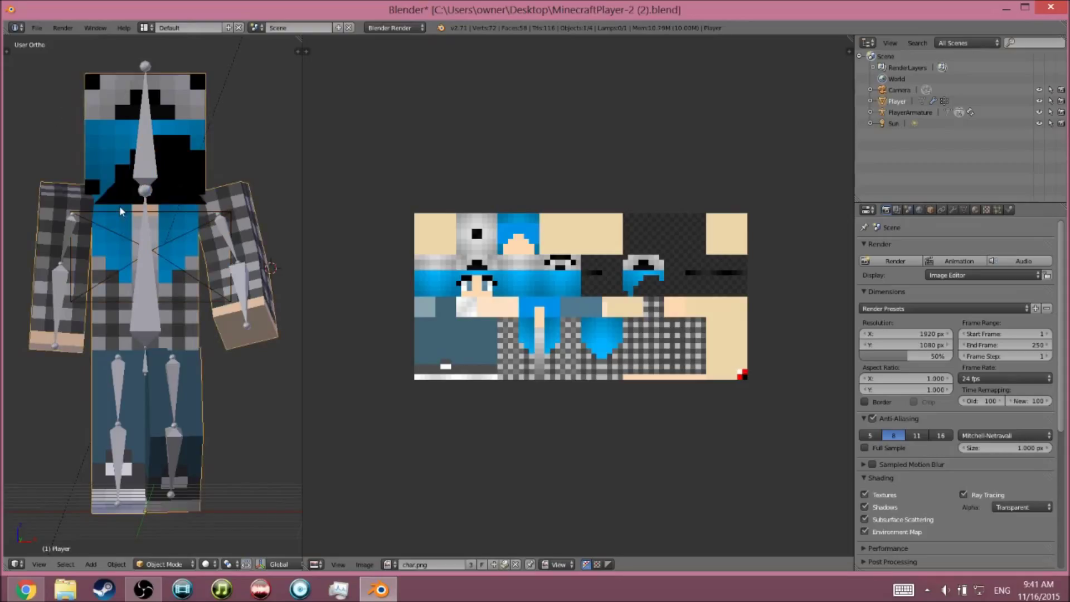
right_click(121, 210)
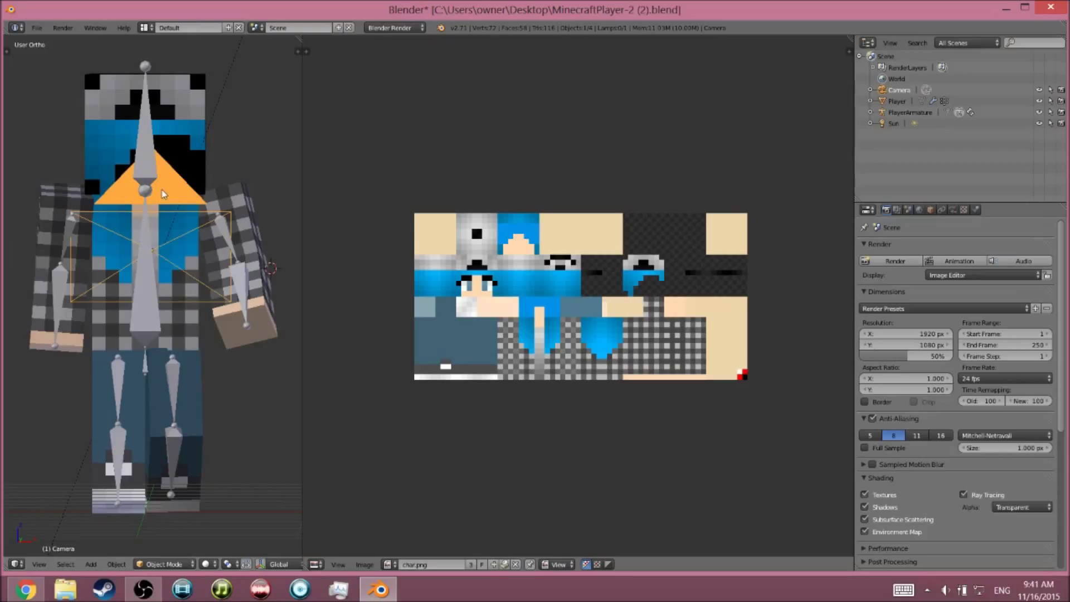
key("g")
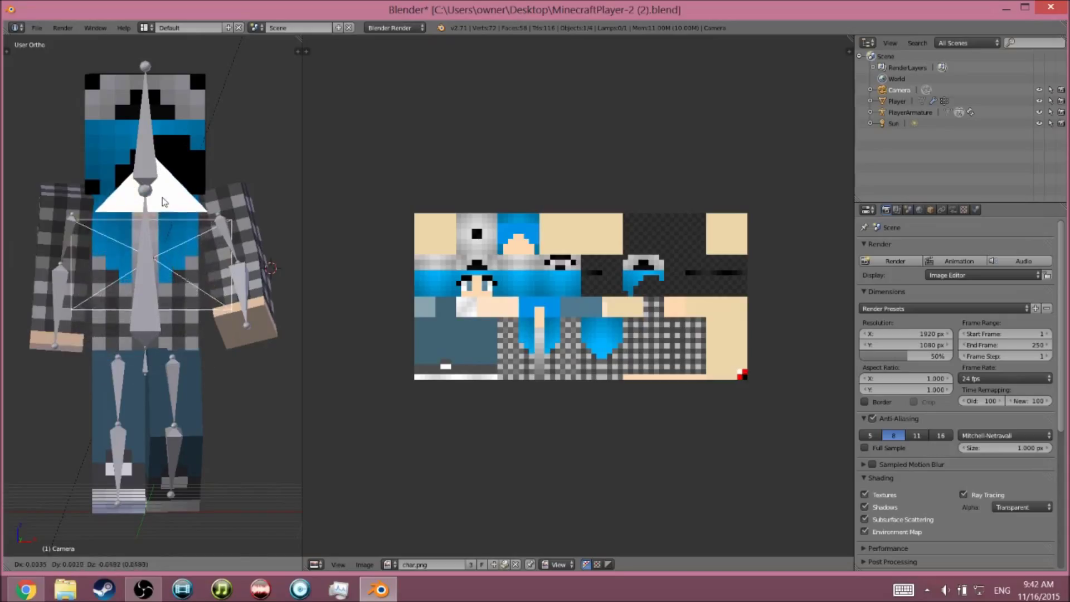
left_click(163, 192)
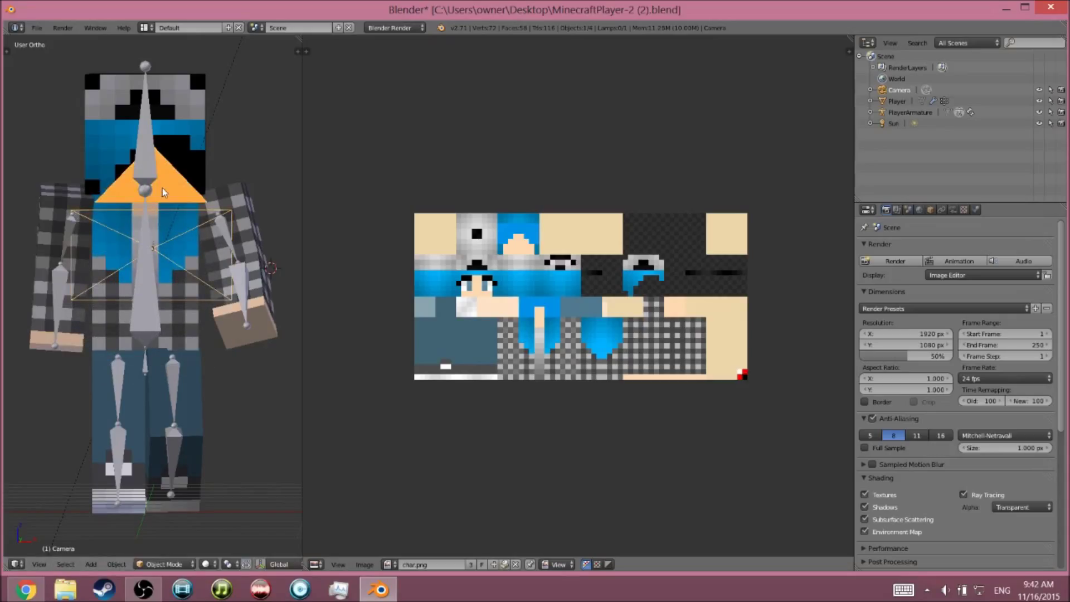
Rotate the camera slightly in the view plane, and tilt it about 5.7 degrees with a trackball rotation
key("r")
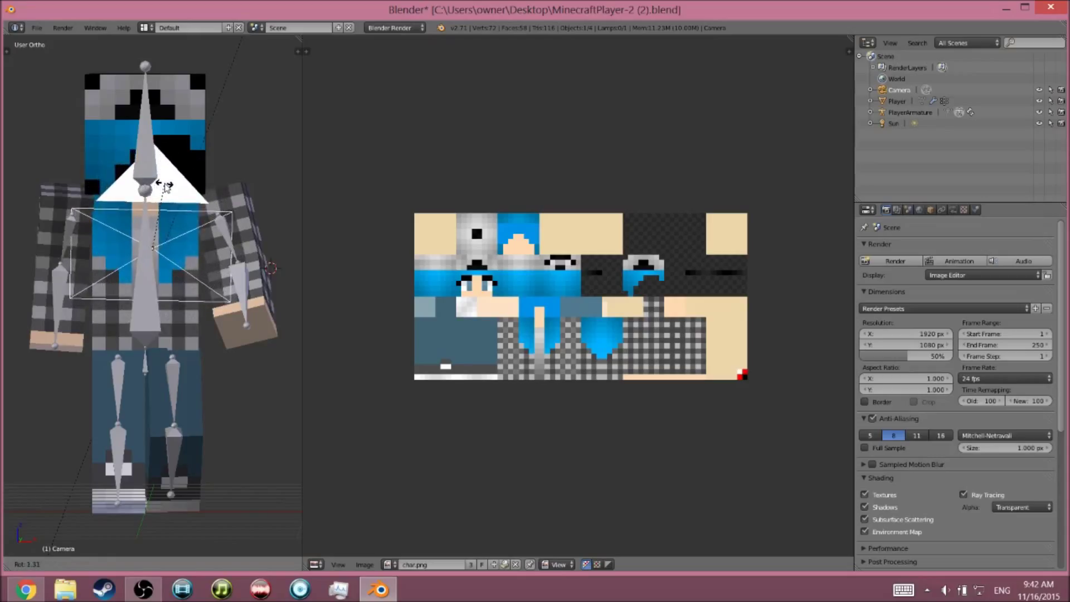
left_click(164, 185)
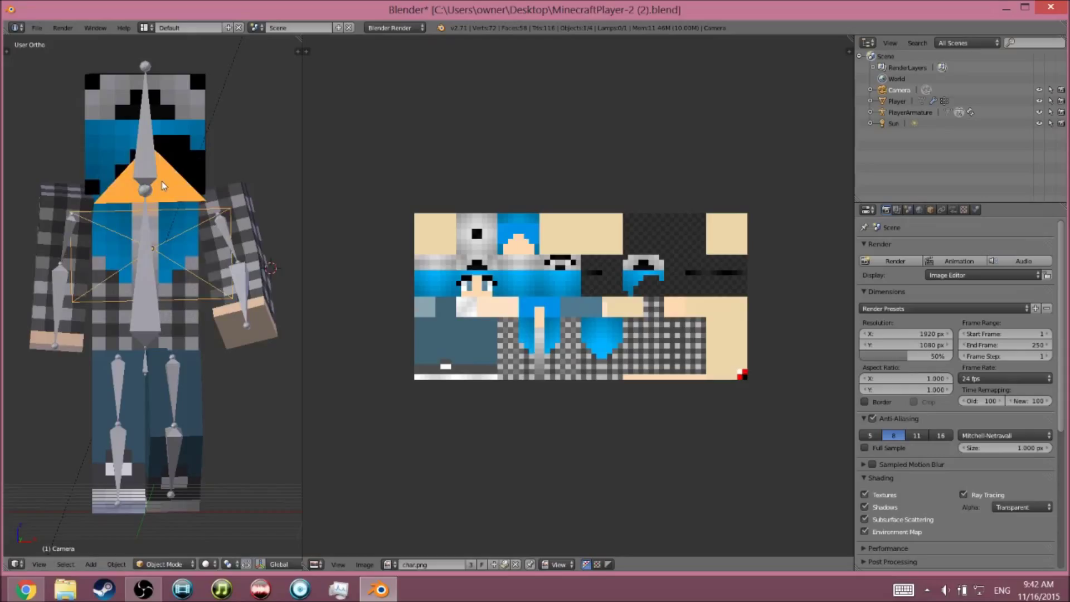
key("r")
key("r")
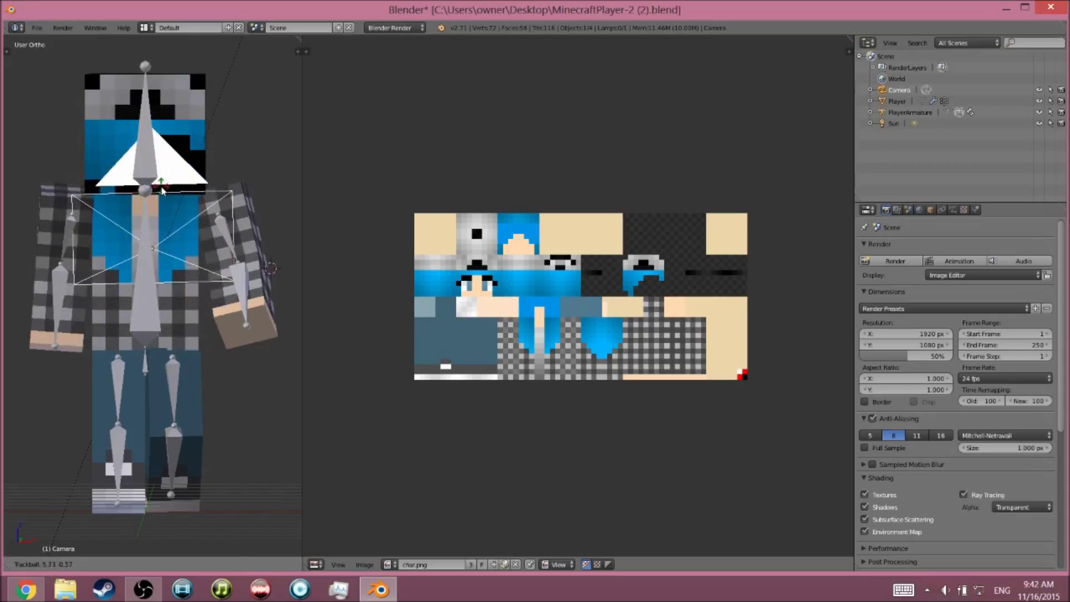
left_click(162, 191)
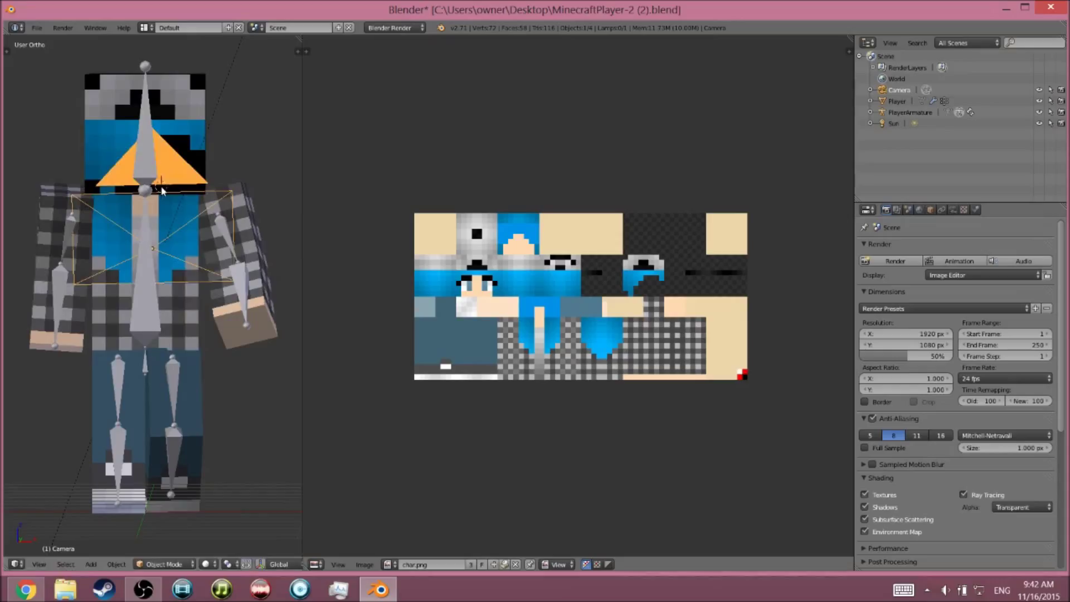
Scale the camera up slightly and move it up to the height of the character's head
key("s")
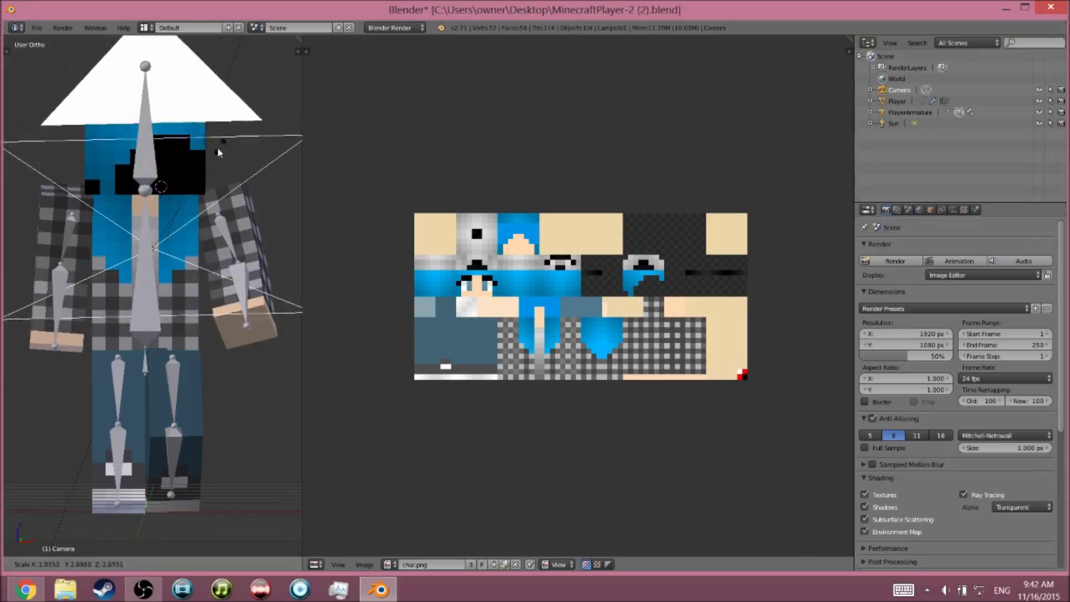
left_click(188, 189)
key("g")
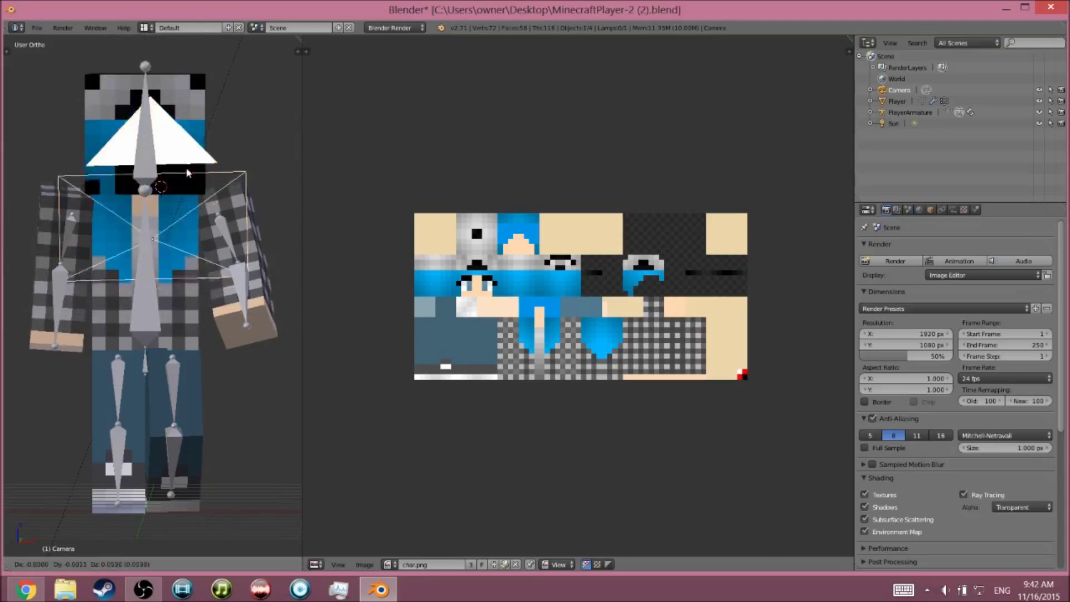
left_click(187, 118)
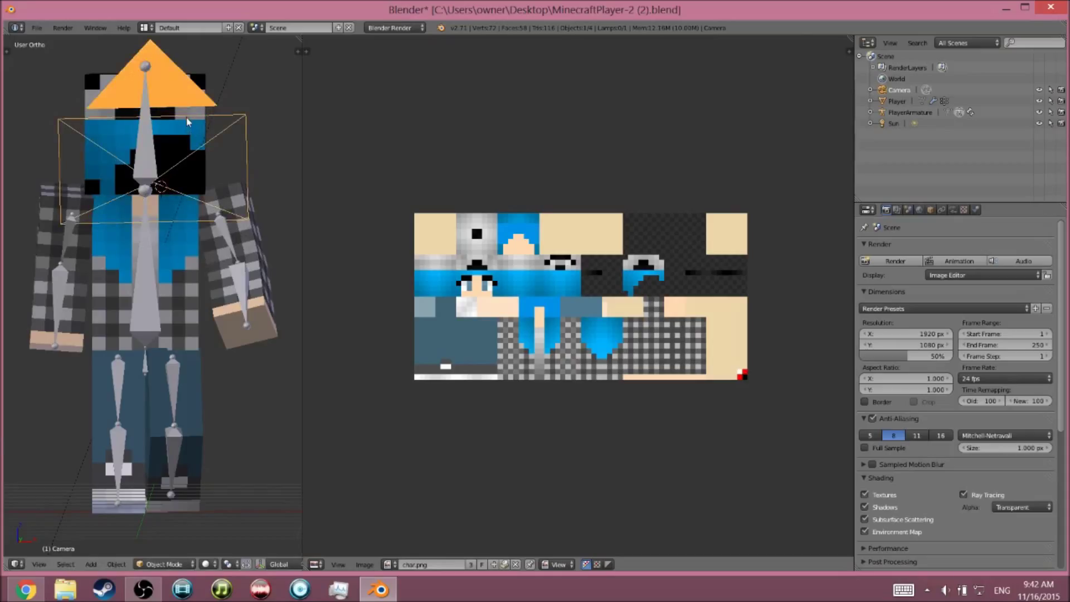
Render a test frame, return to the scene, and move the camera down about 0.6 units to the character's chest height
key("F12")
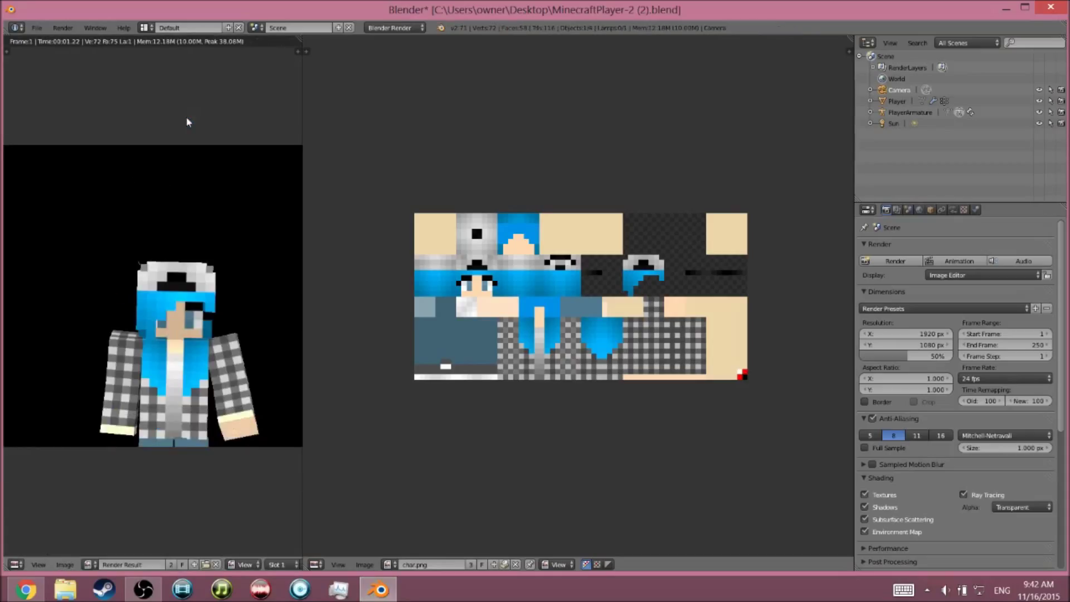
key("Escape")
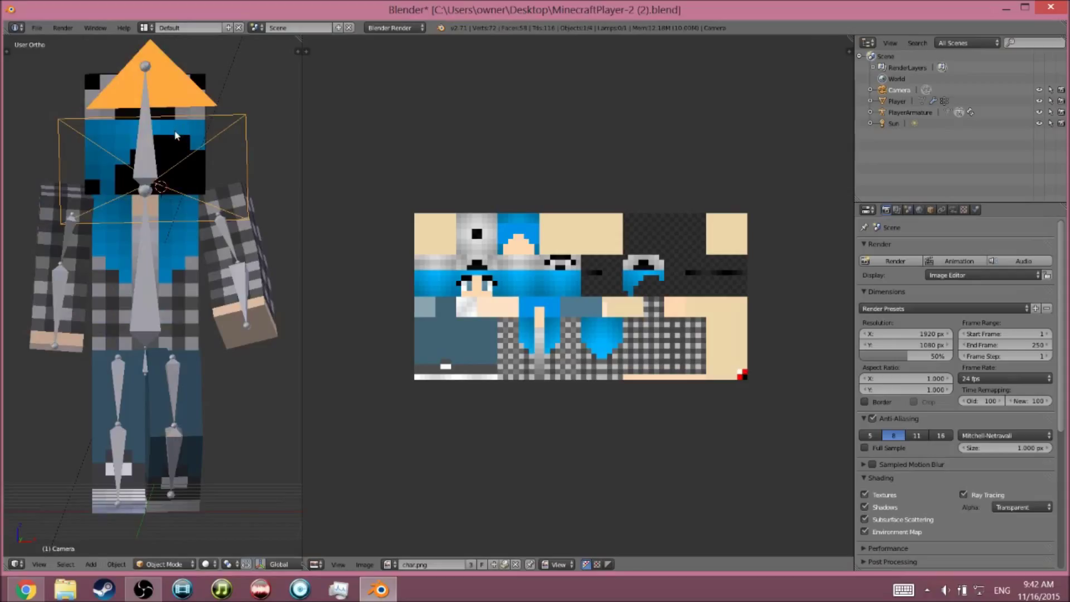
key("g")
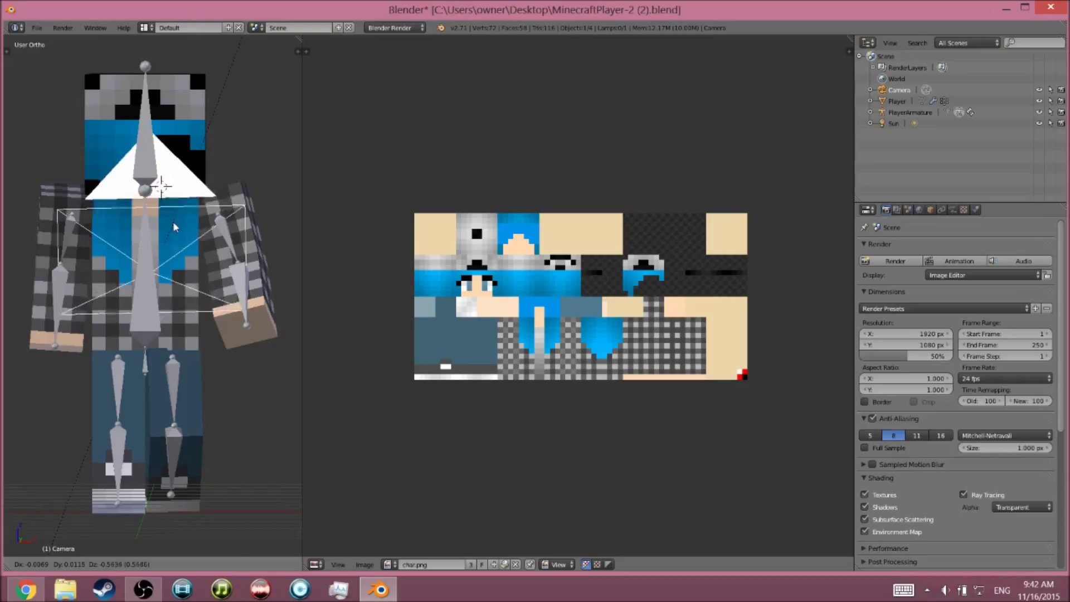
left_click(172, 226)
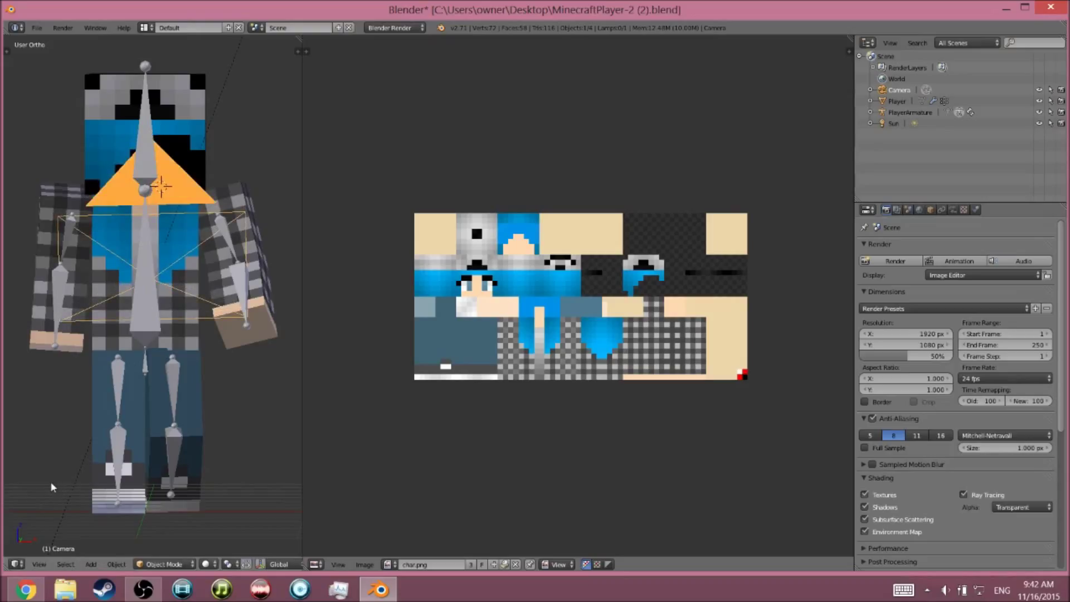
Widen the 3D view, look through the camera, and lower it about 0.42 units so the whole character fits the frame
middle_click_drag(51, 487, 97, 494)
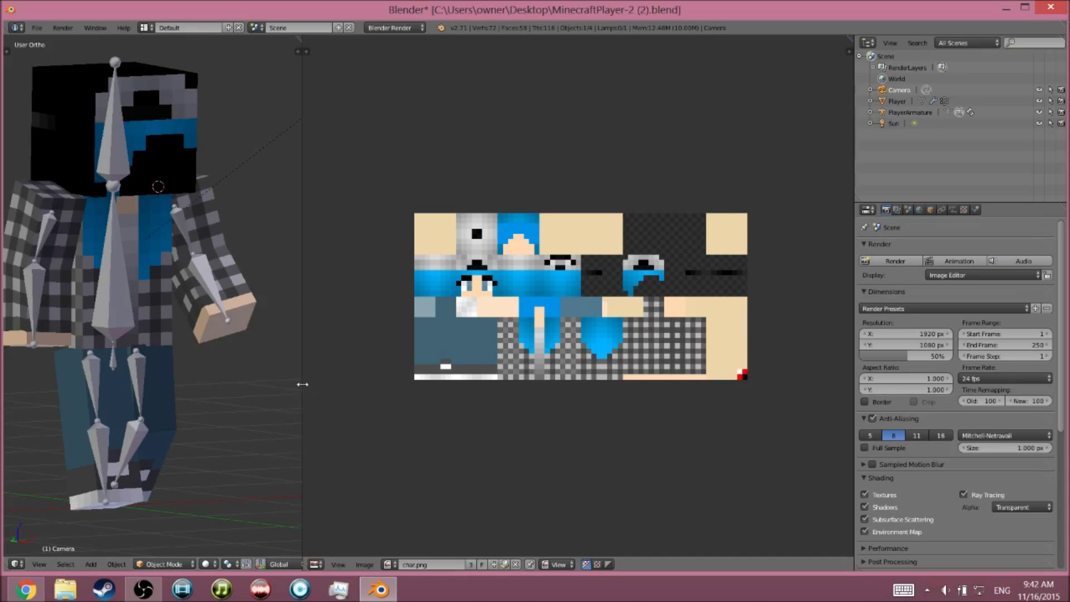
left_click_drag(301, 383, 521, 383)
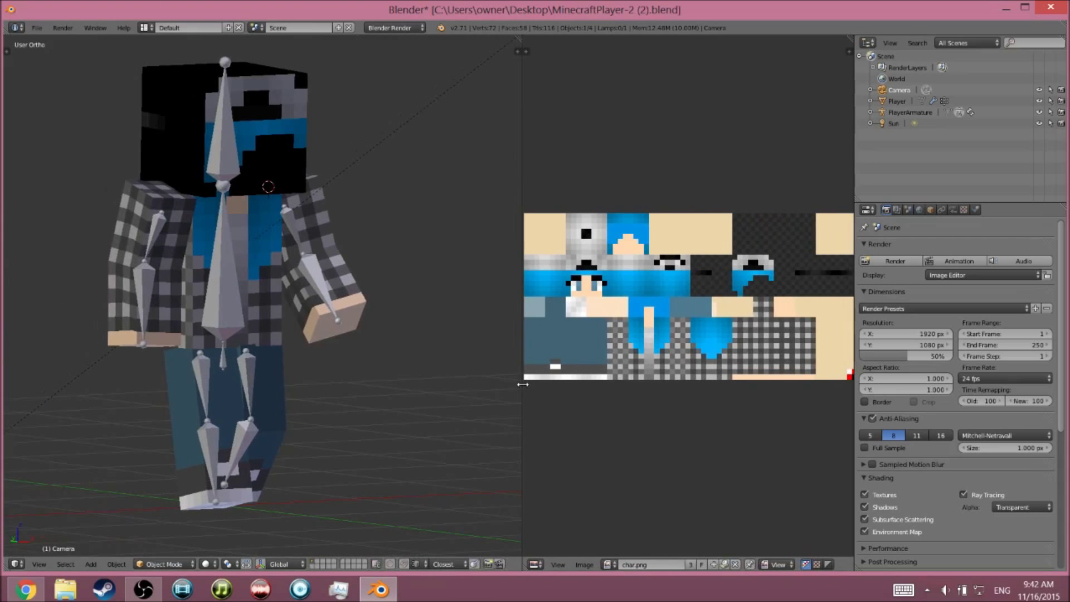
key("KP_0")
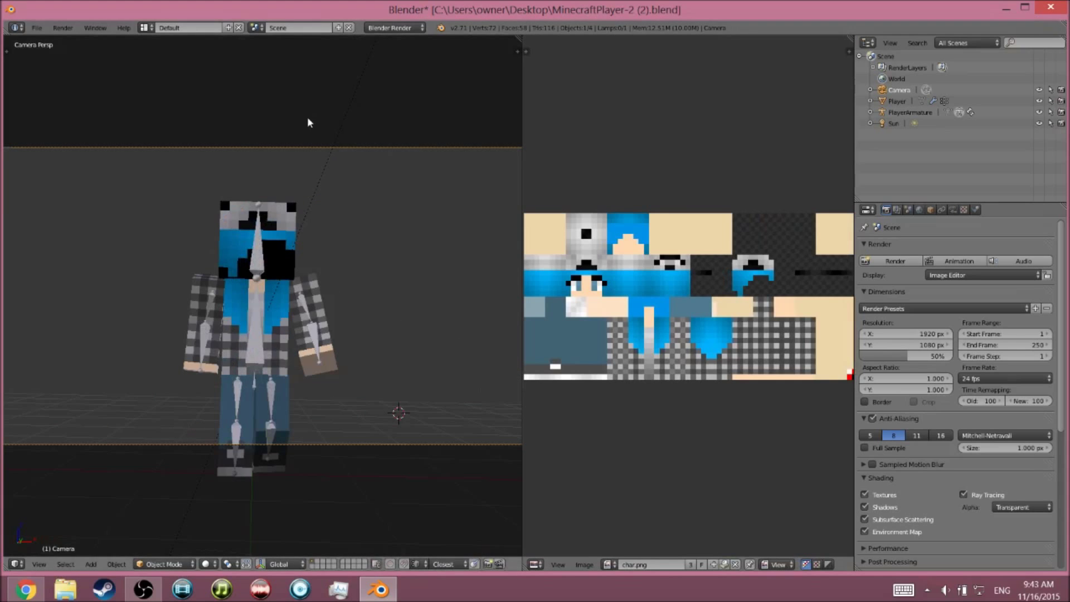
key("g")
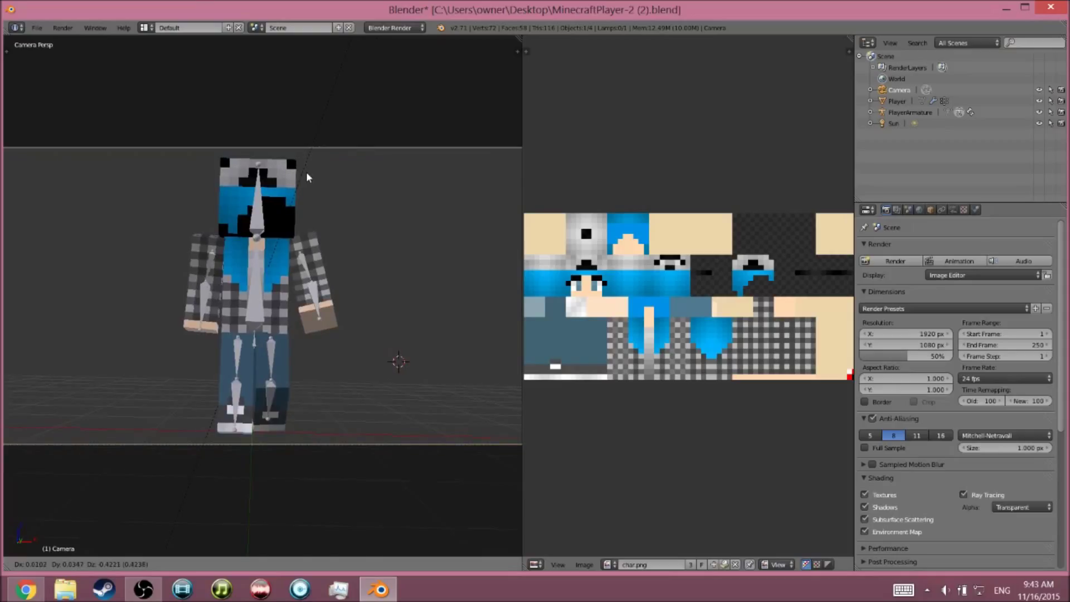
left_click(307, 178)
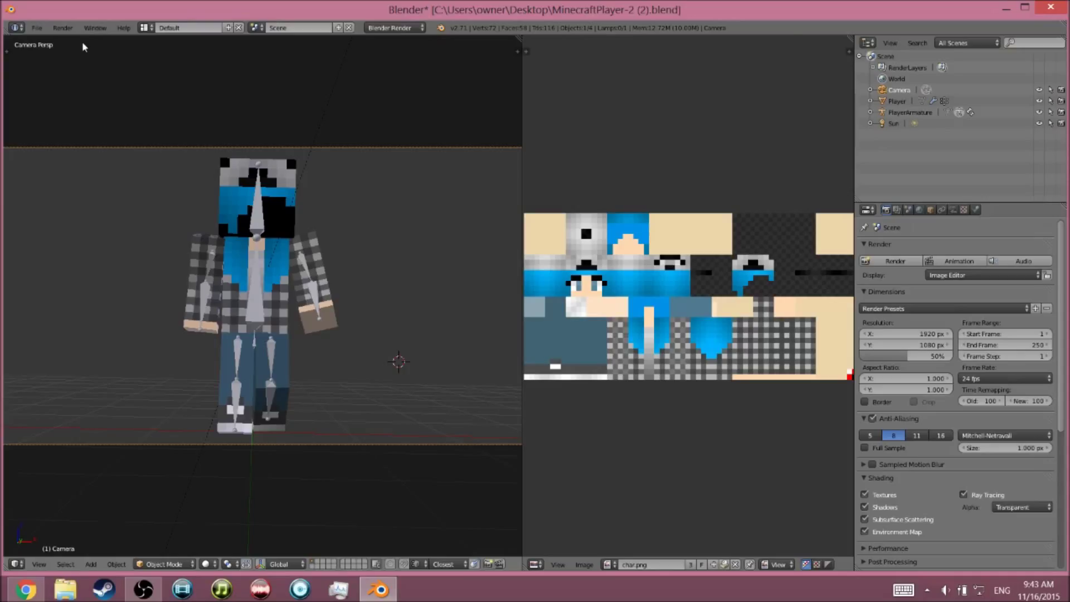
Render the current frame and save it to the Desktop as untitled.png in RGBA PNG format
key("F12")
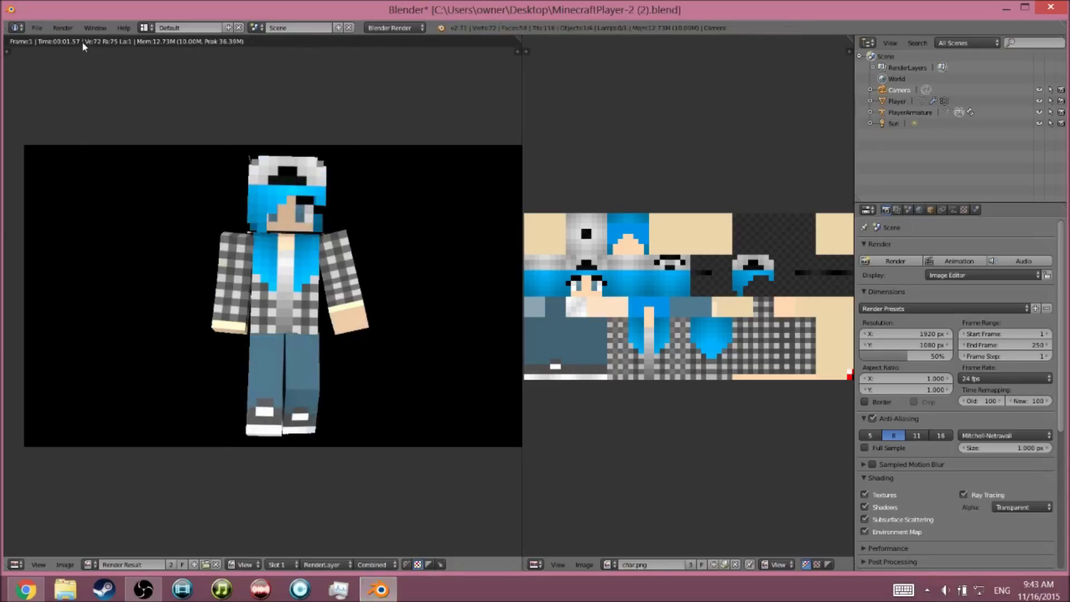
left_click(69, 567)
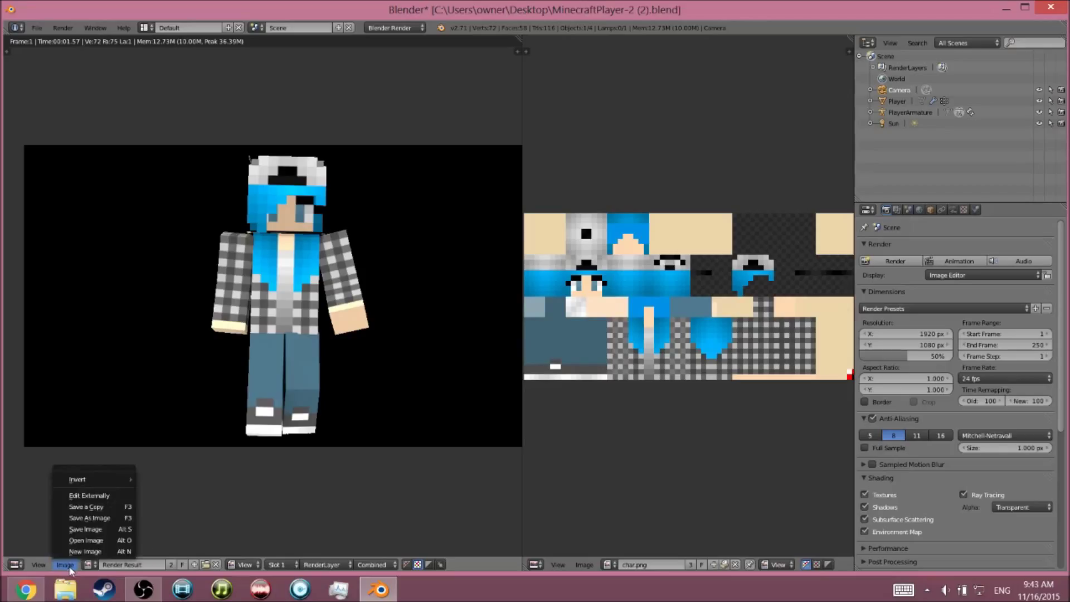
left_click(113, 520)
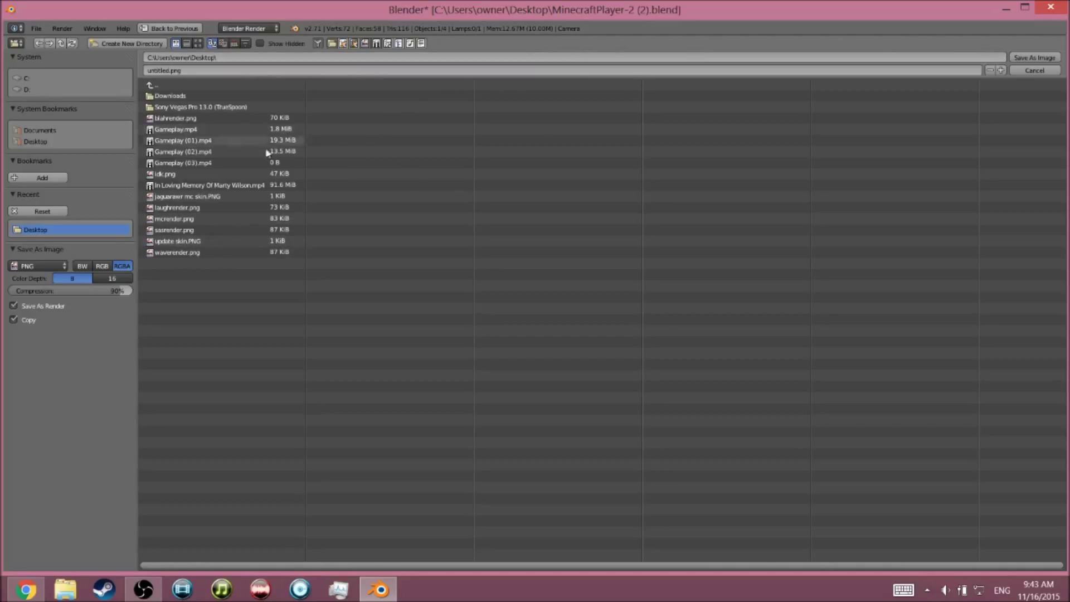
left_click(1028, 58)
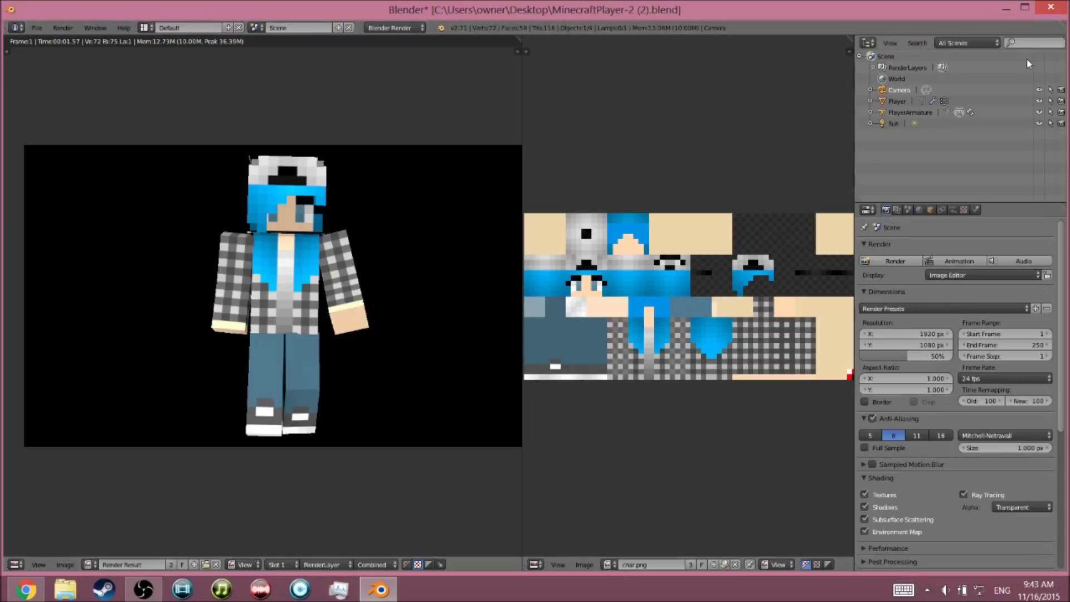
Switch to the Windows desktop, open the saved untitled image to check the render, and return to the desktop
left_click(1006, 11)
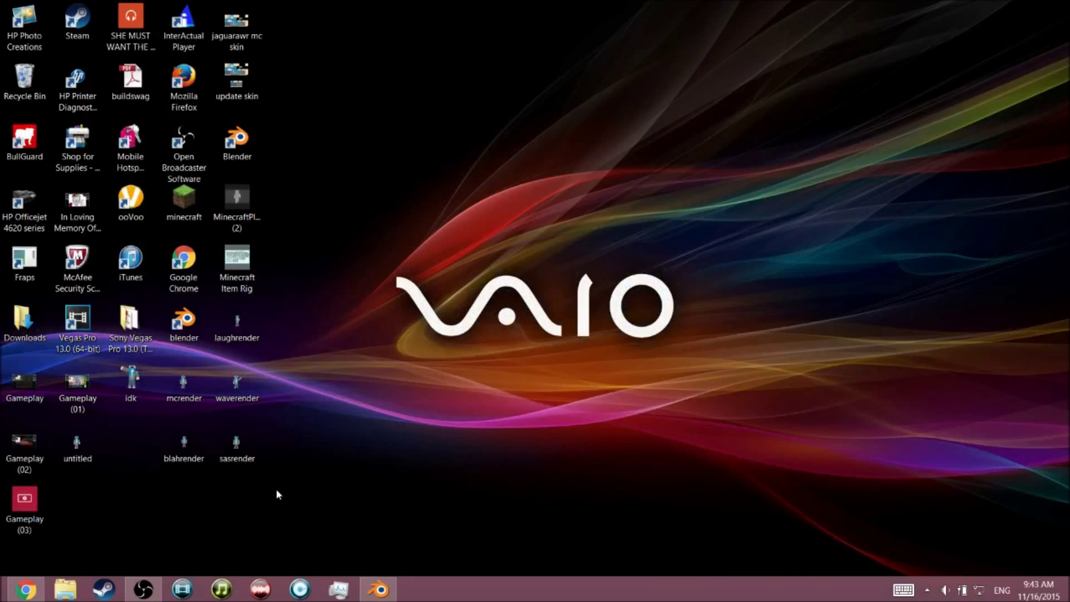
double_click(78, 449)
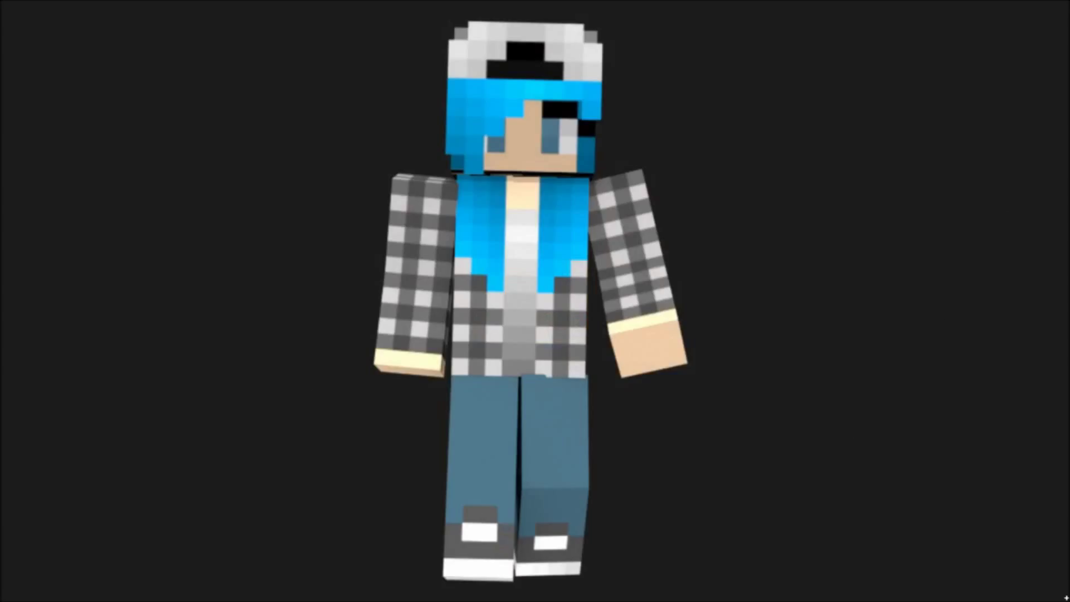
left_click_drag(525, 5, 444, 601)
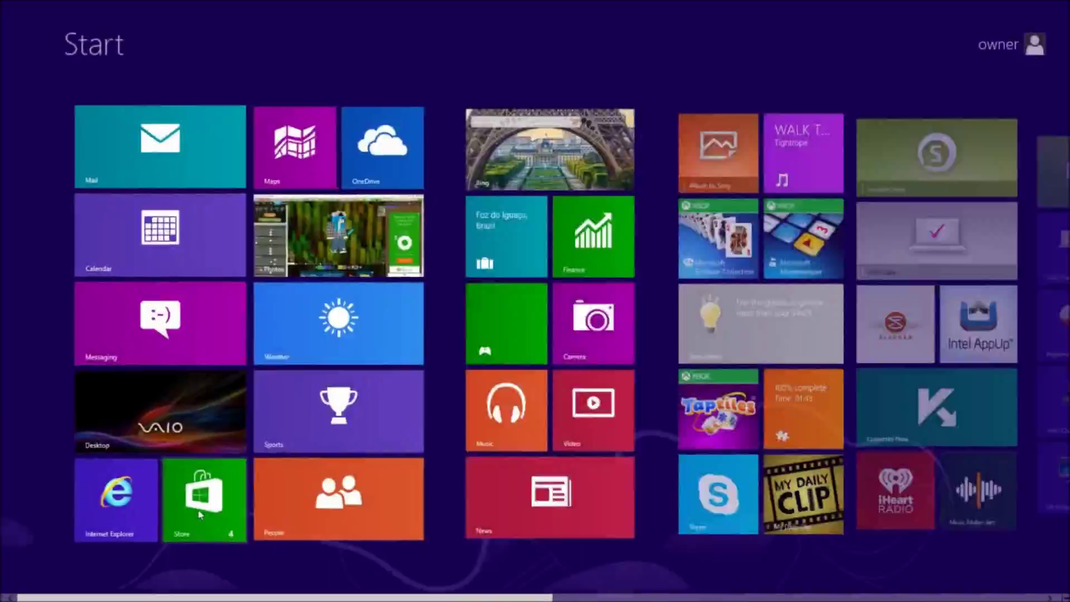
left_click(179, 431)
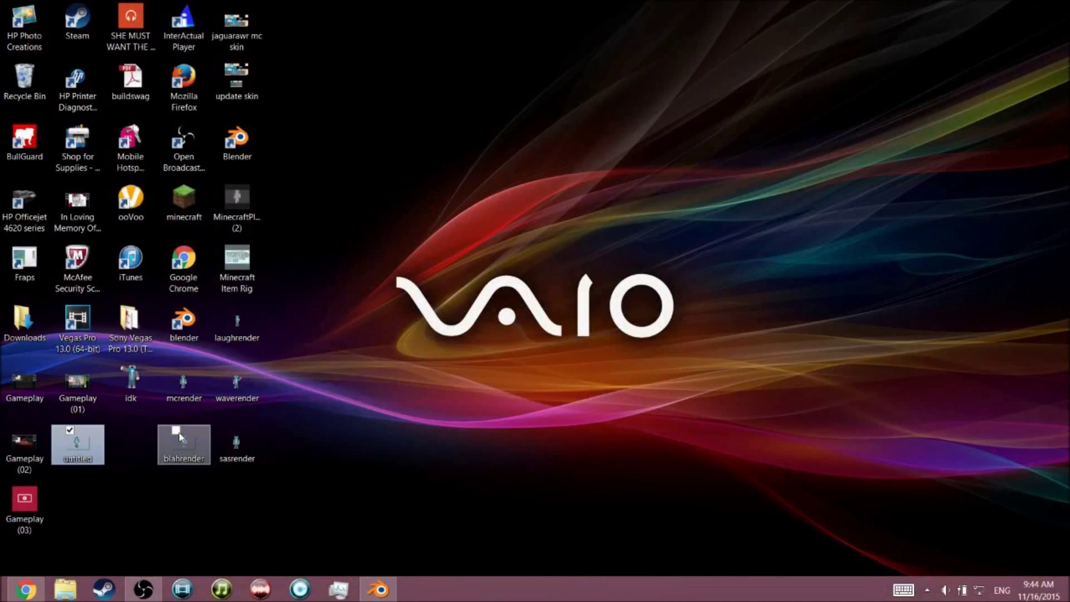
left_click(314, 474)
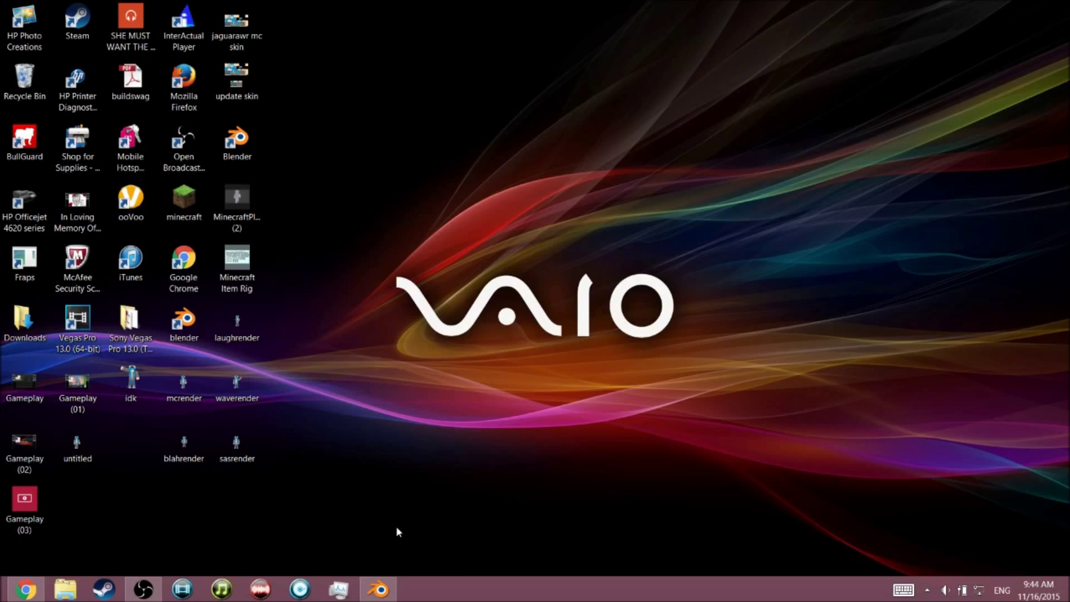
Open the Minecraft Item Rig file from the desktop in a second Blender window and bring it to the front
double_click(250, 253)
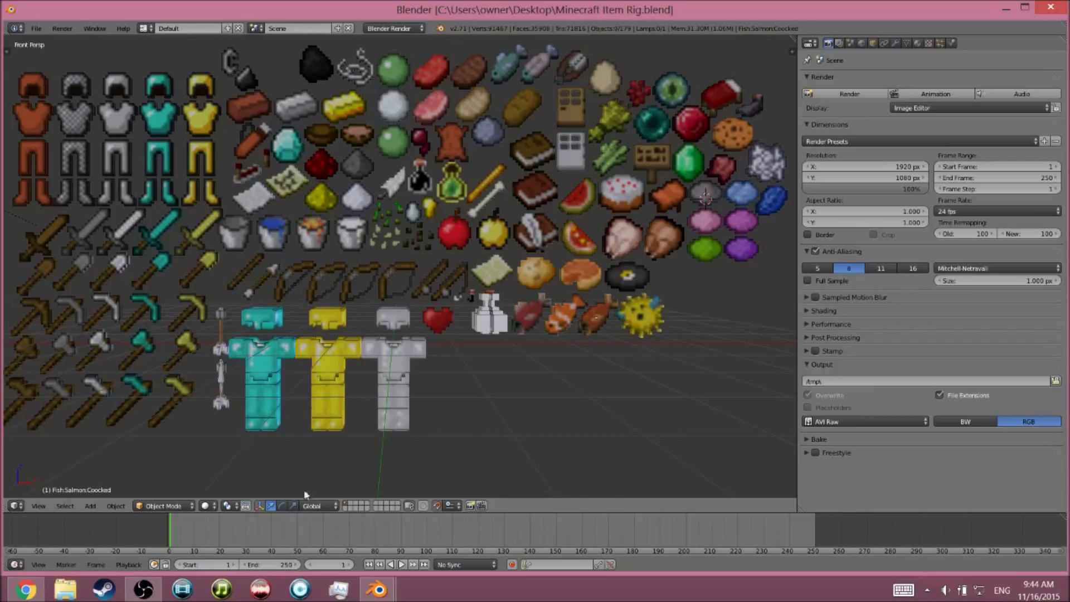
mouse_move(383, 592)
mouse_move(320, 497)
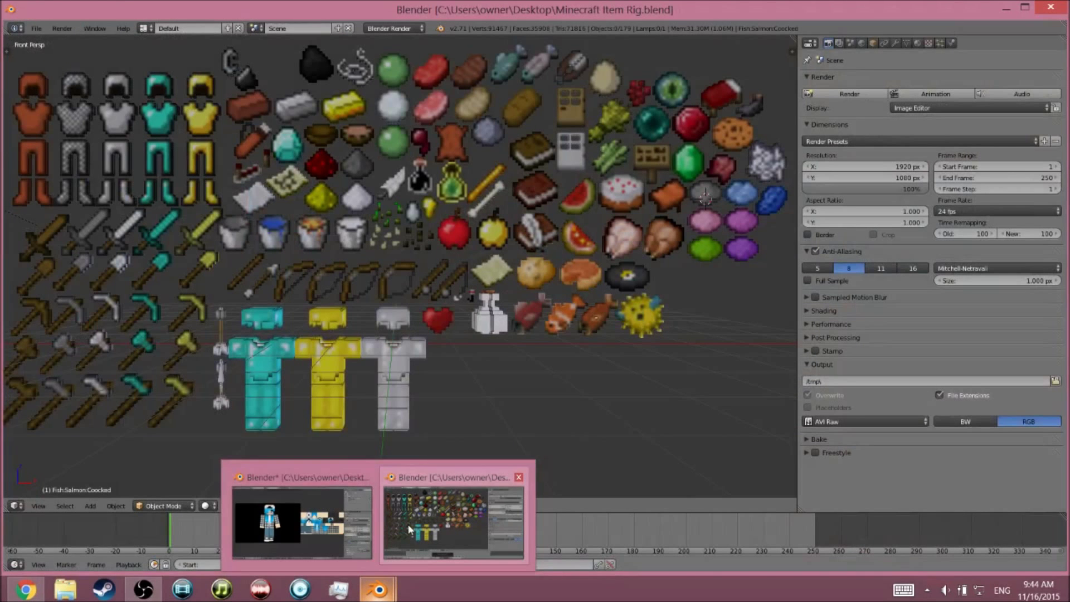
left_click(410, 530)
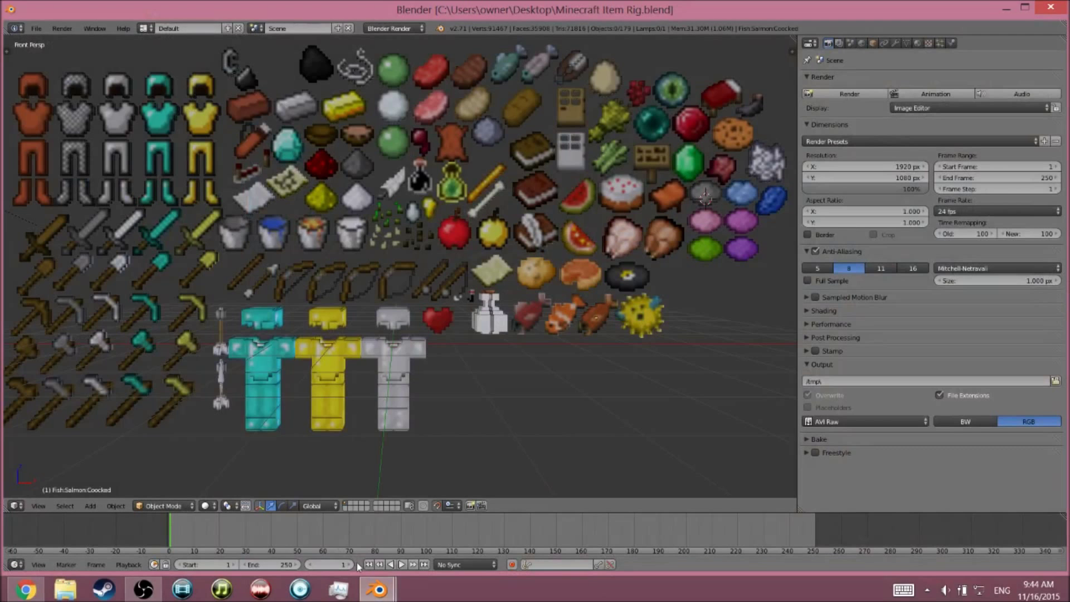
Switch between the player rig and item rig Blender windows to compare them, ending on the player render
mouse_move(378, 589)
left_click(342, 547)
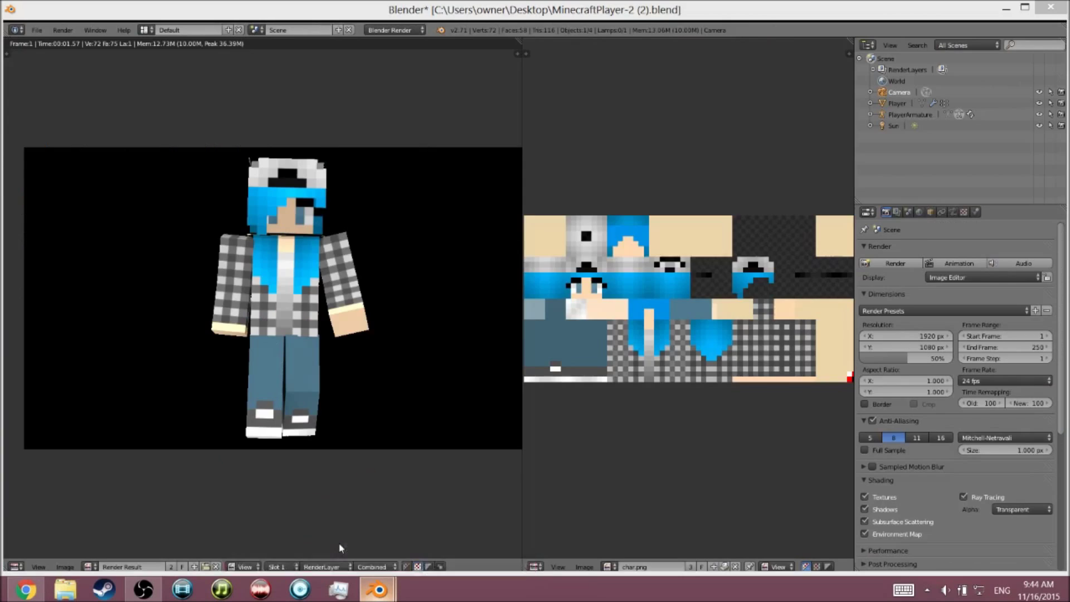
mouse_move(373, 595)
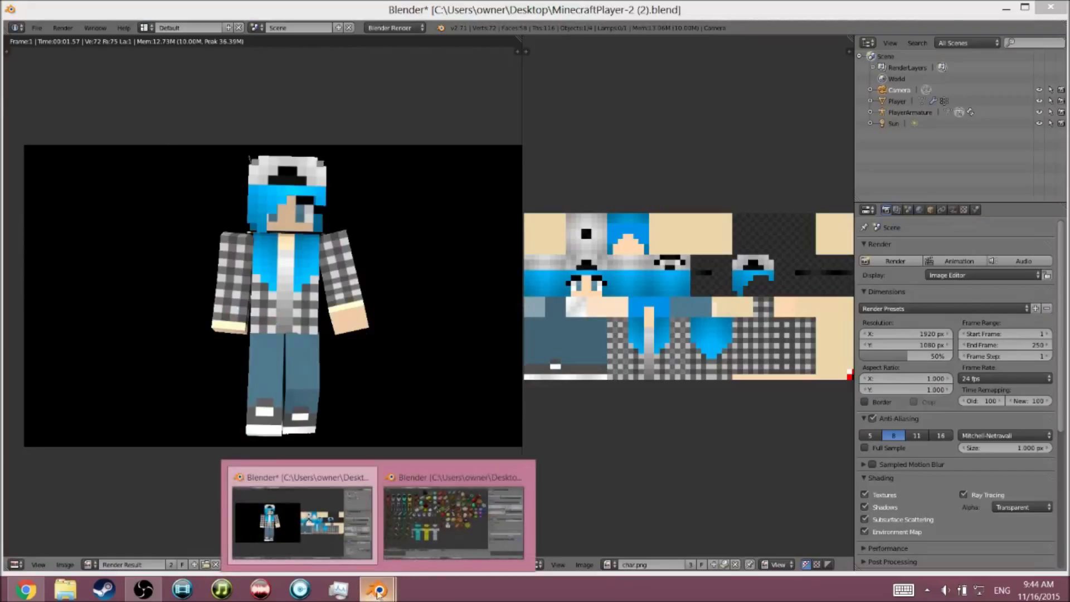
left_click(435, 495)
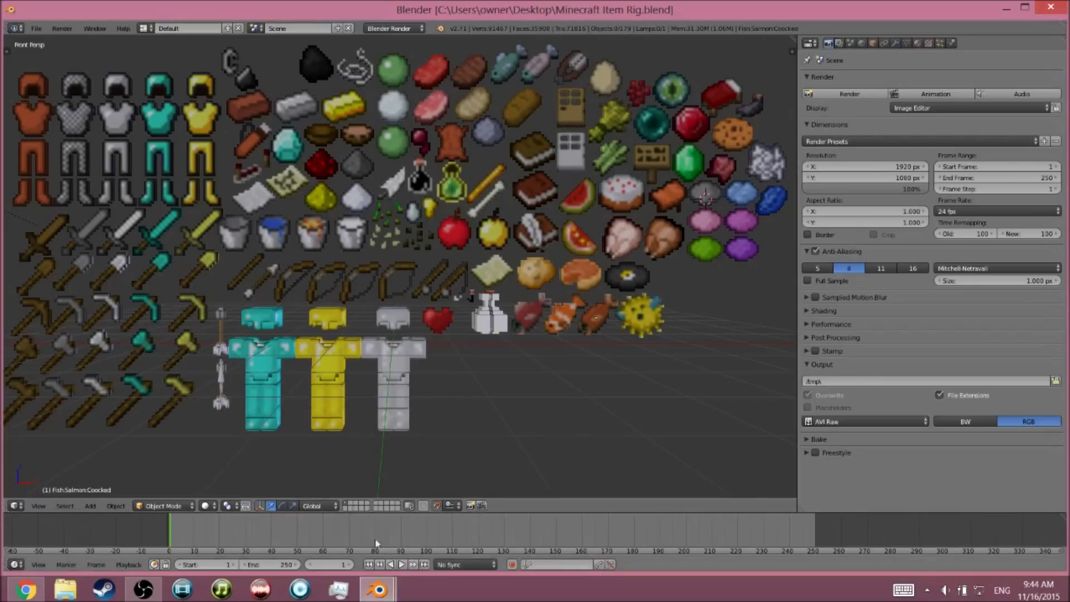
mouse_move(378, 590)
left_click(335, 534)
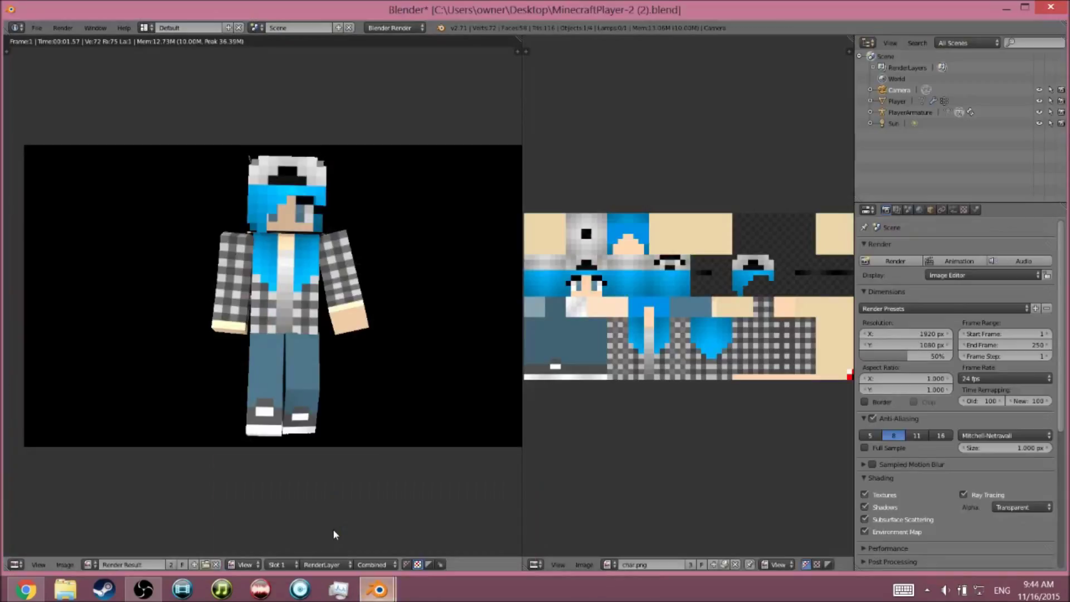